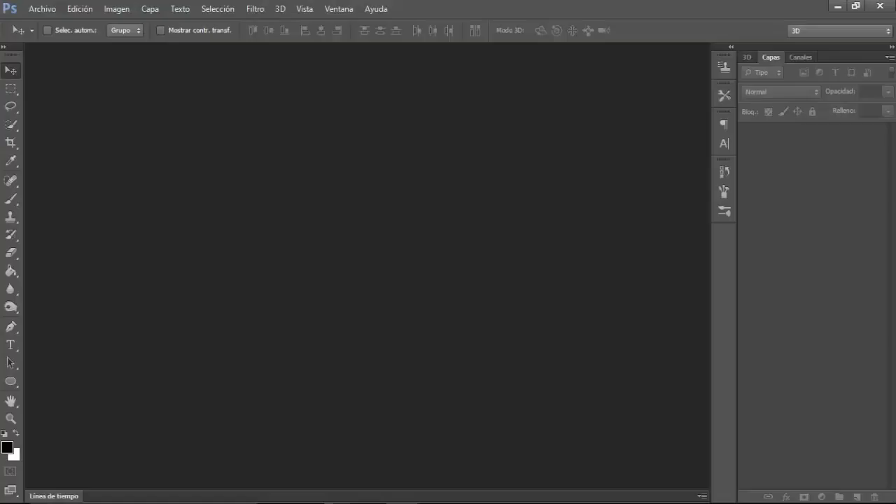
Open the mime photo 5.jpg, leaving it without colour management.
left_click(45, 15)
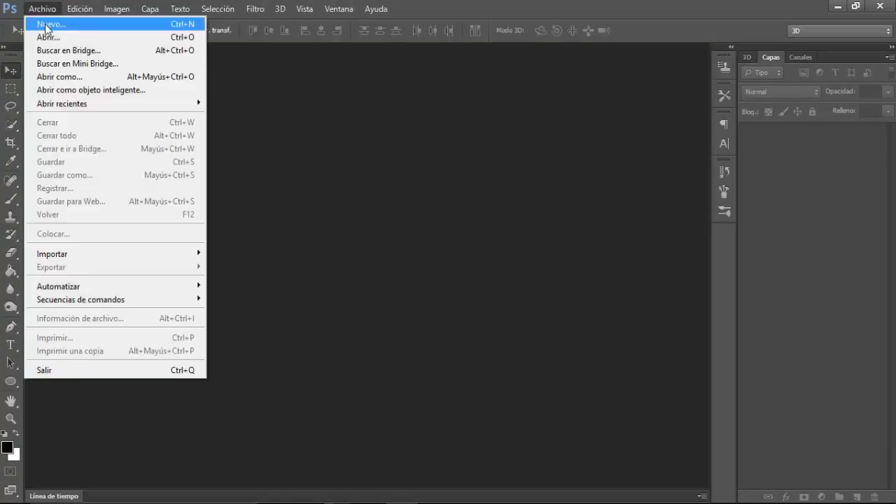
left_click(46, 37)
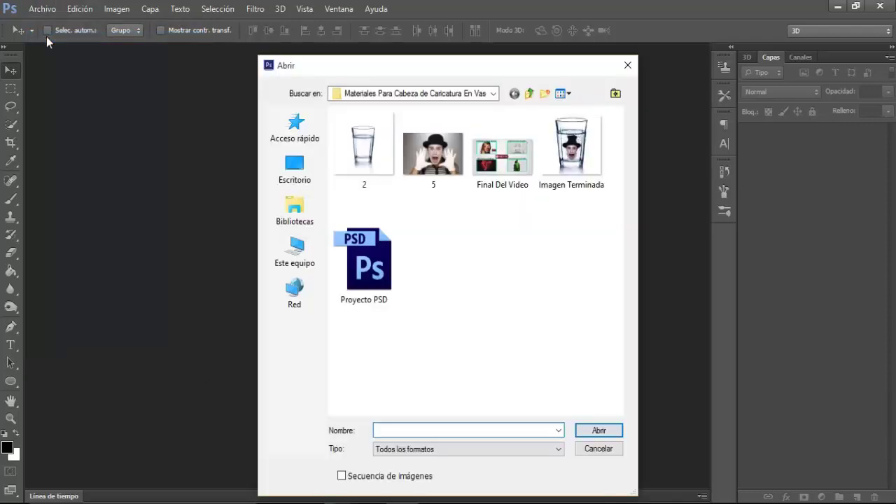
left_click(433, 153)
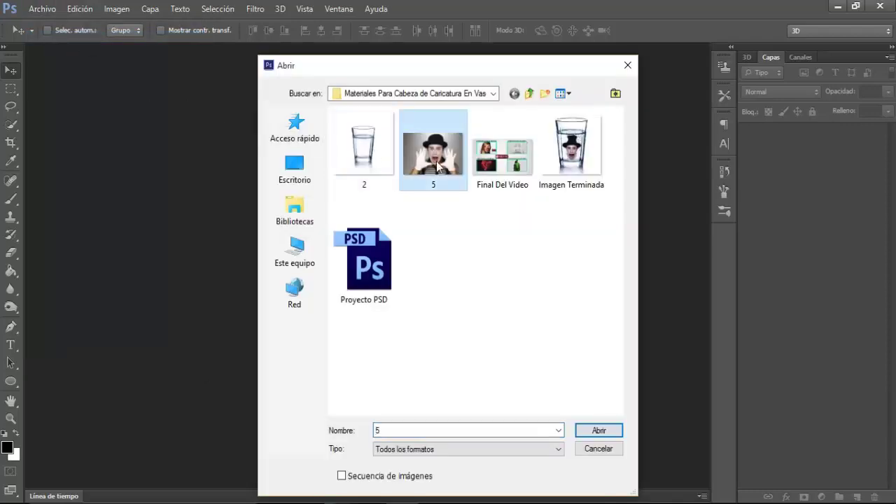
left_click(588, 431)
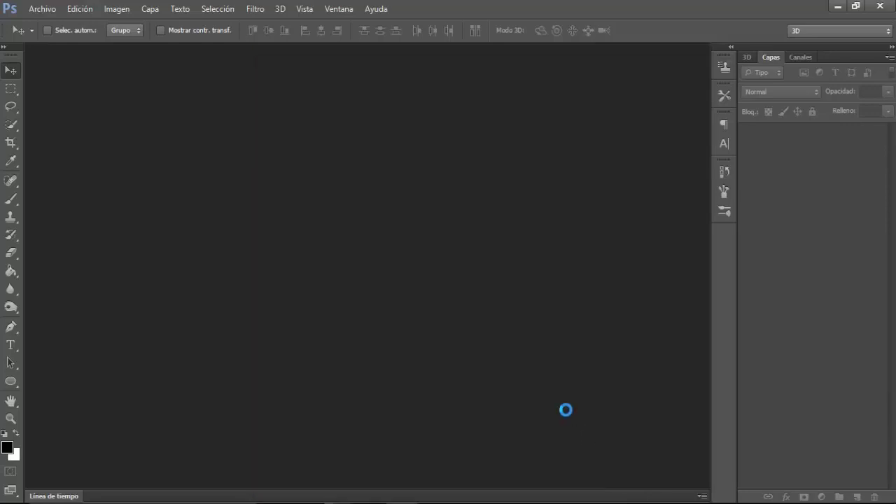
key("i")
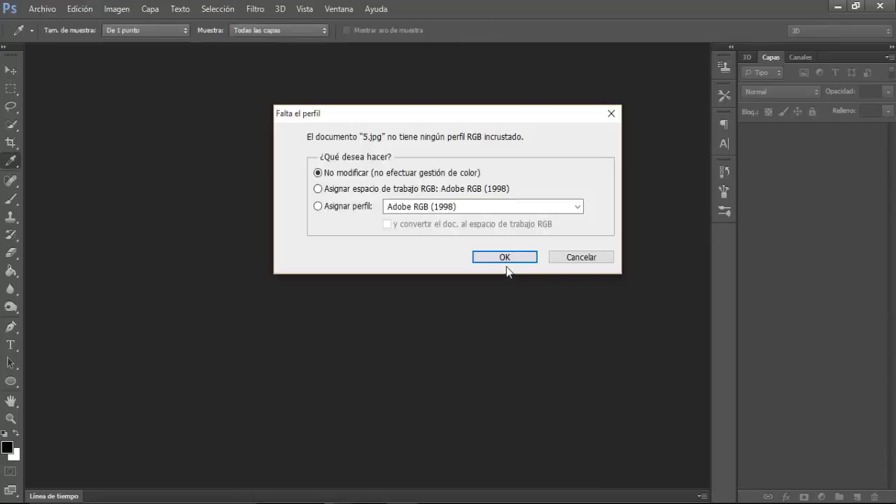
left_click(505, 259)
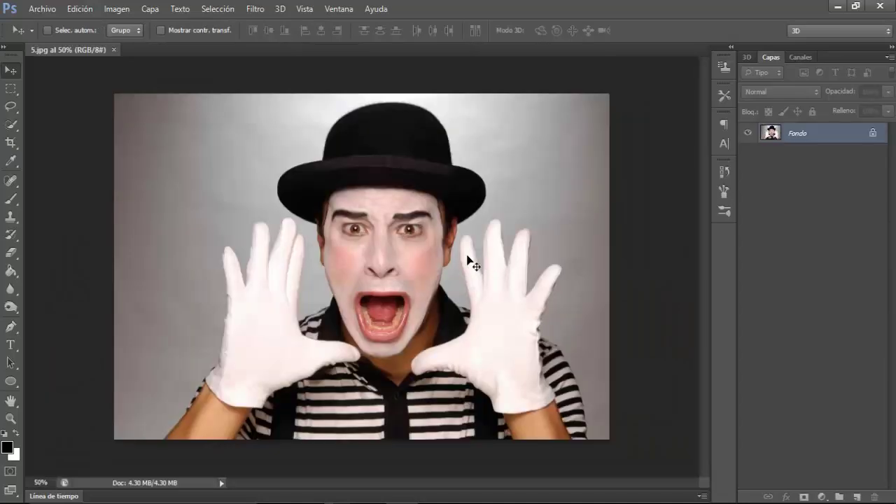
Zoom in on the face and Quick Select the mime's face and black hat in Add mode.
left_click(12, 419)
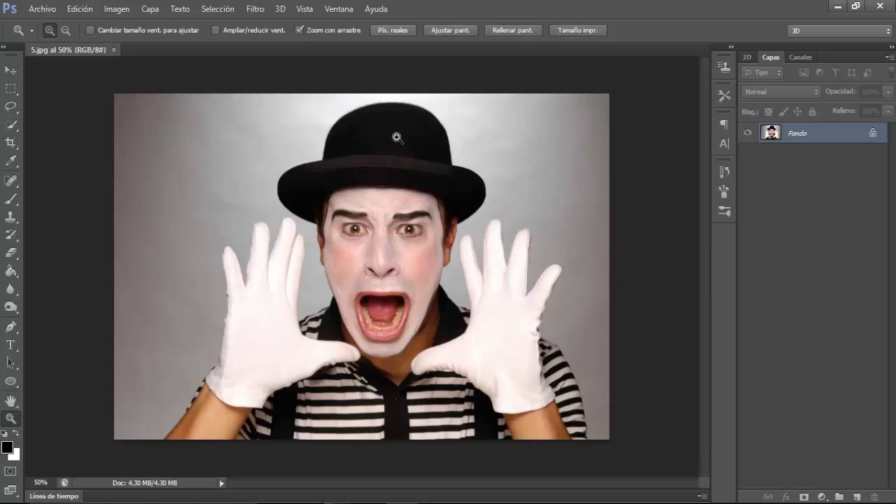
left_click(388, 198)
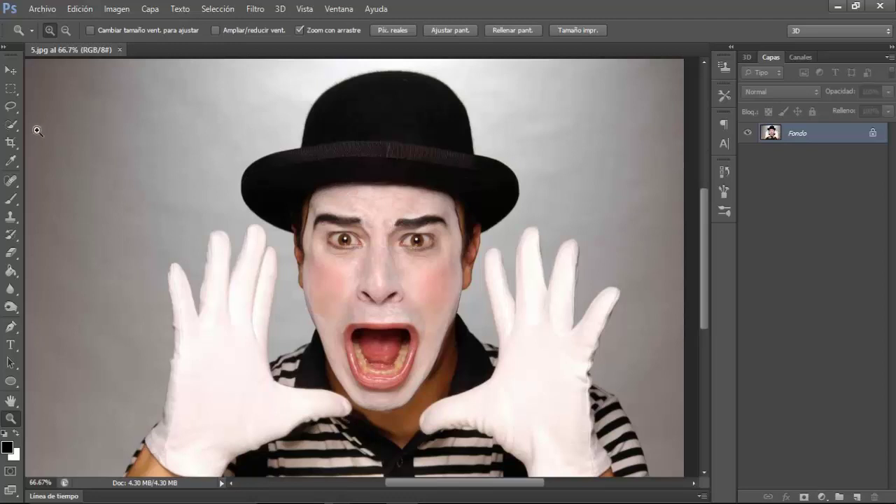
left_click(12, 126)
left_click(29, 125)
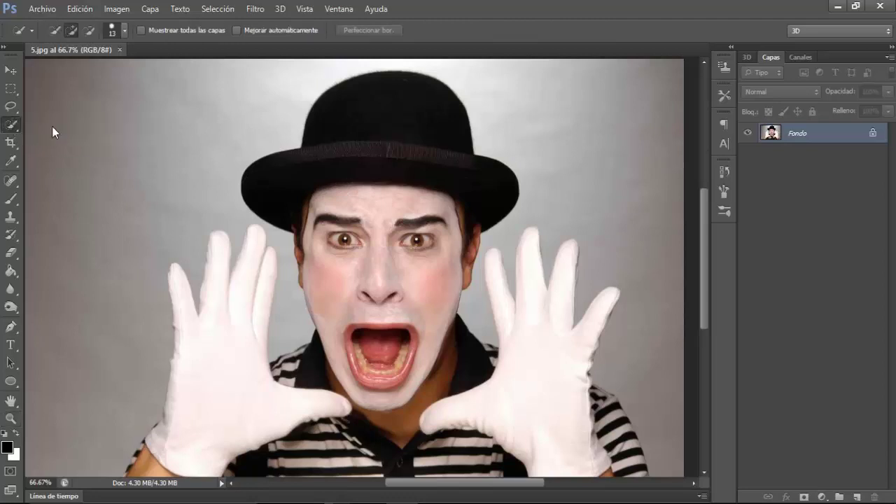
left_click(71, 30)
left_click_drag(390, 243, 390, 103)
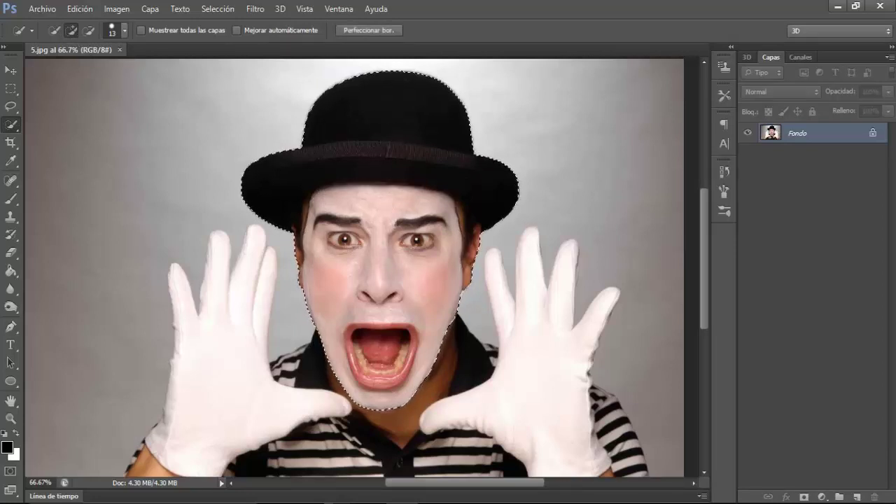
left_click(366, 31)
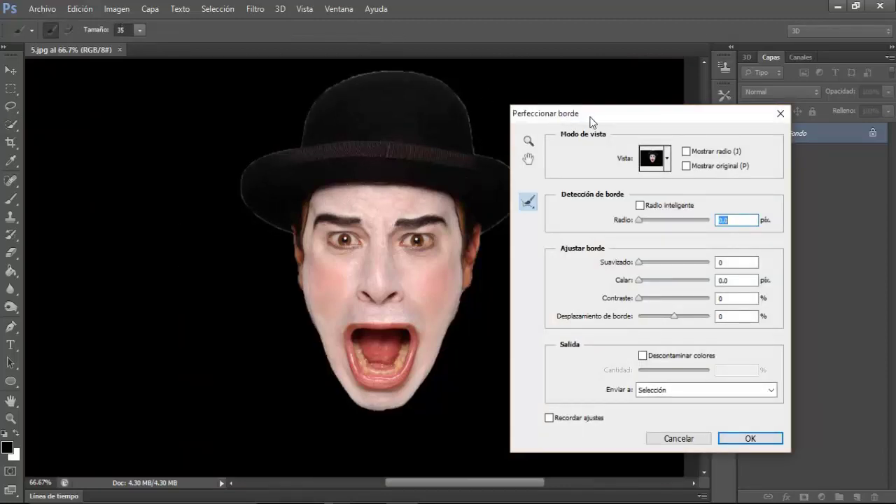
Refine the hat edge, set Suavizado to 31, and output the cutout to Nueva capa.
left_click_drag(590, 119, 612, 118)
mouse_move(489, 234)
left_mouse_down()
mouse_move(461, 92)
mouse_move(287, 146)
mouse_move(289, 236)
left_mouse_up()
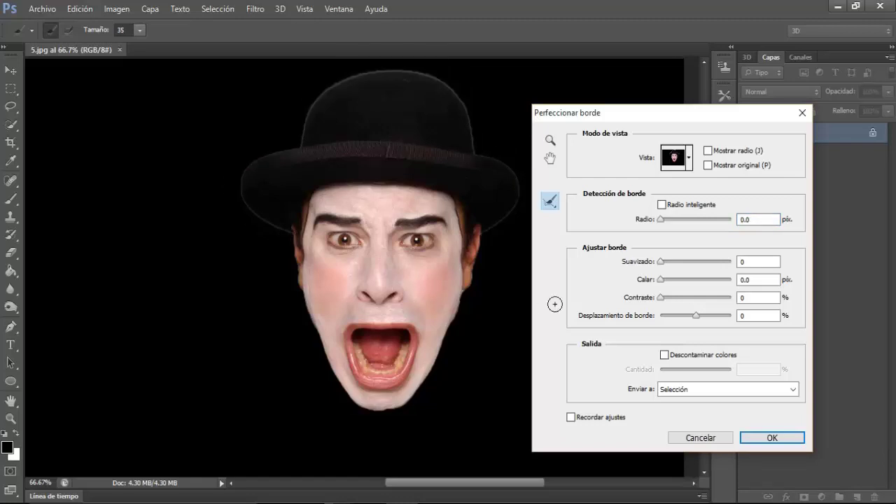
left_click_drag(660, 262, 677, 268)
left_click(793, 389)
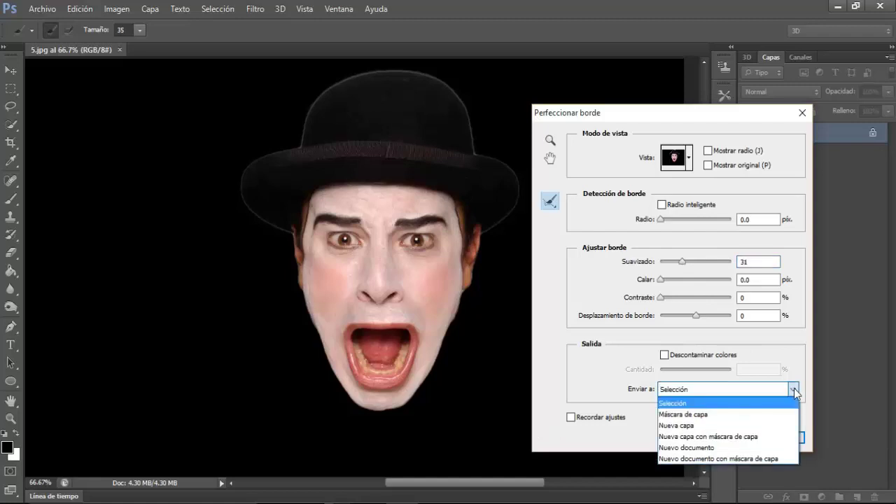
left_click(681, 426)
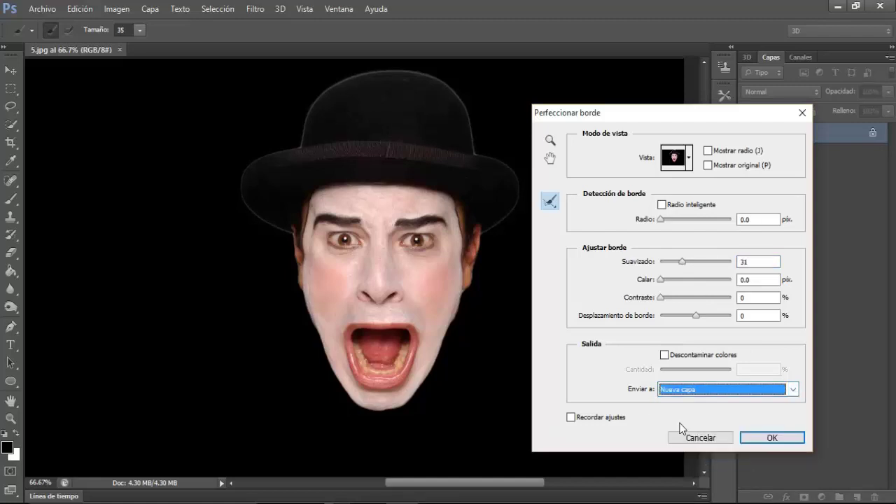
left_click(762, 439)
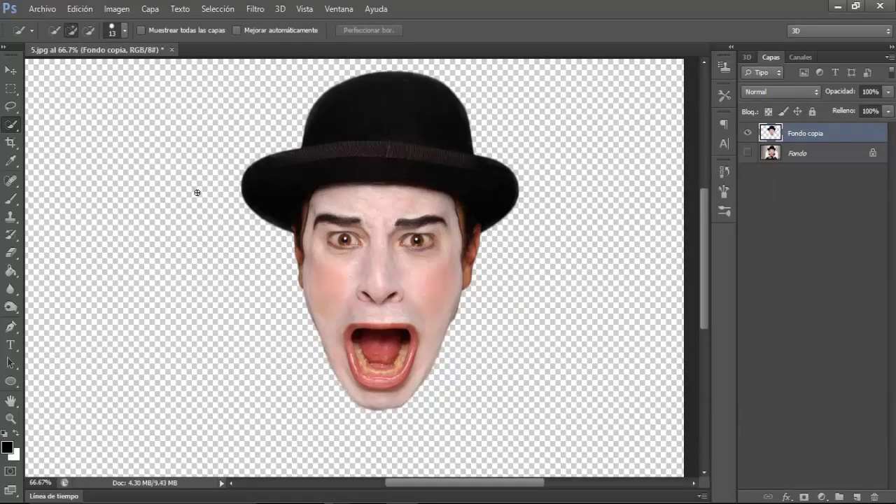
Move the head cutout down and to the left on the canvas.
left_click(11, 71)
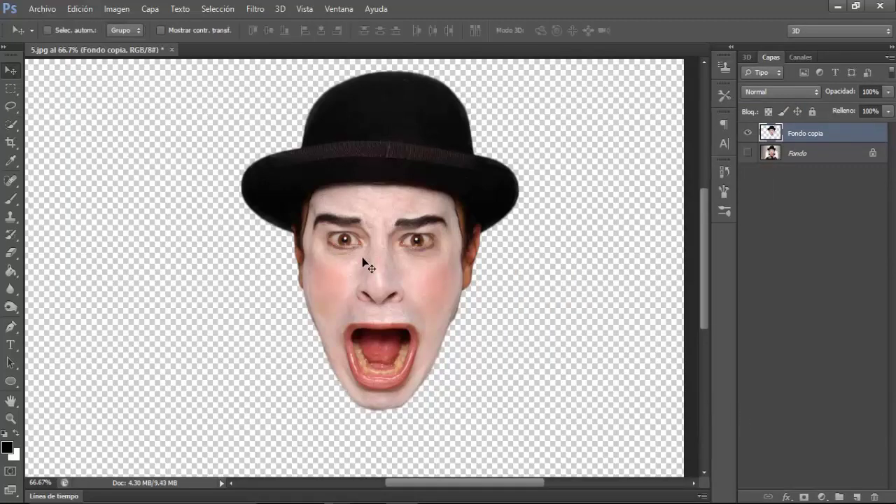
left_click_drag(364, 262, 313, 312)
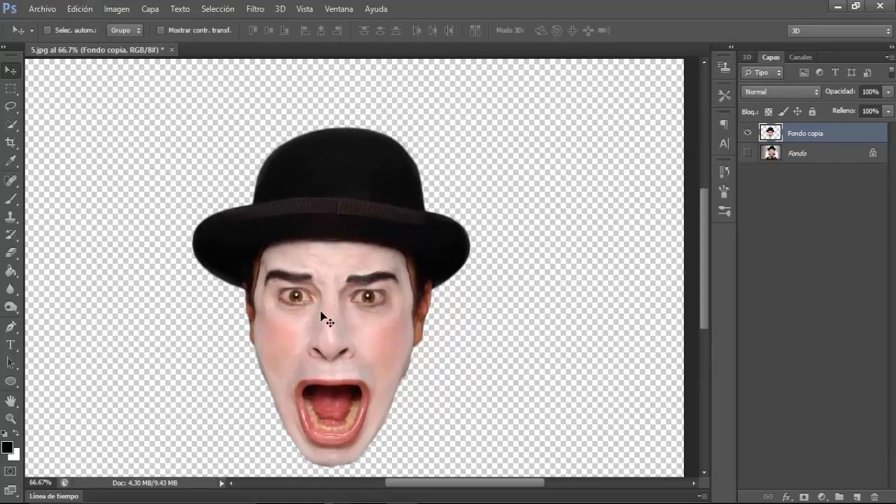
left_click(13, 107)
left_click(58, 106)
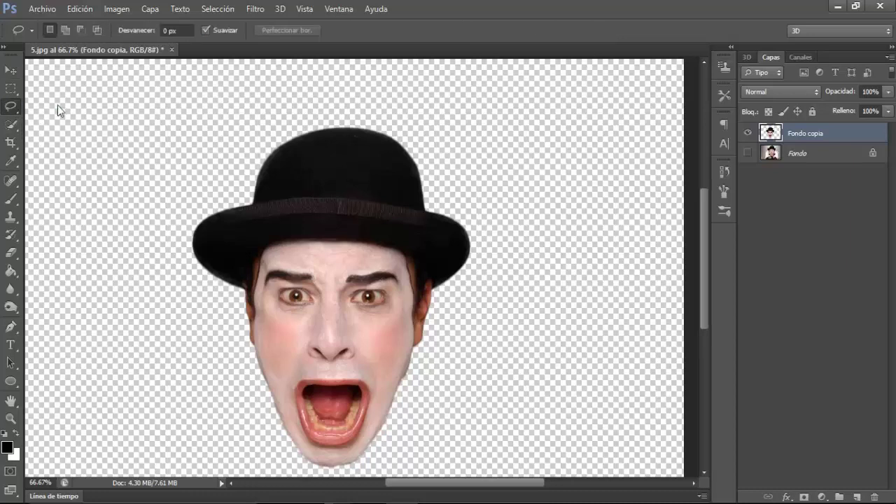
Zoom to 200% on the mime's left eye with the freehand Lasso selected.
left_click(14, 418)
left_click(295, 286)
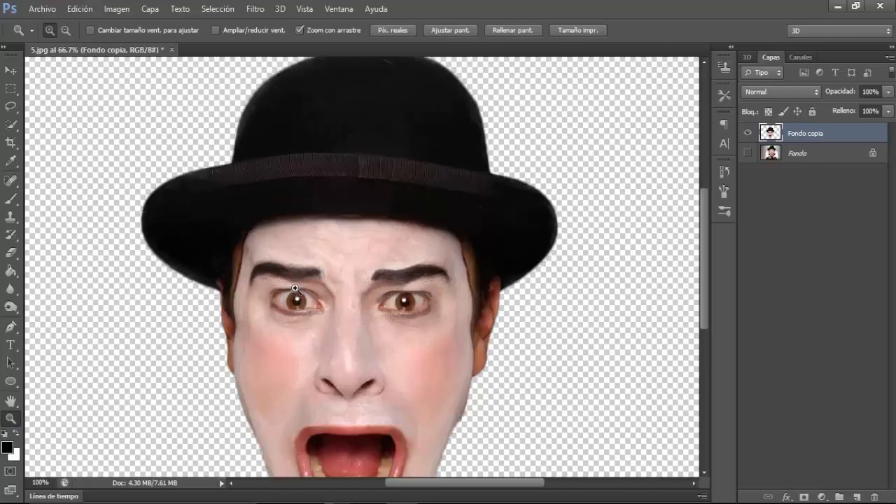
left_click(296, 298)
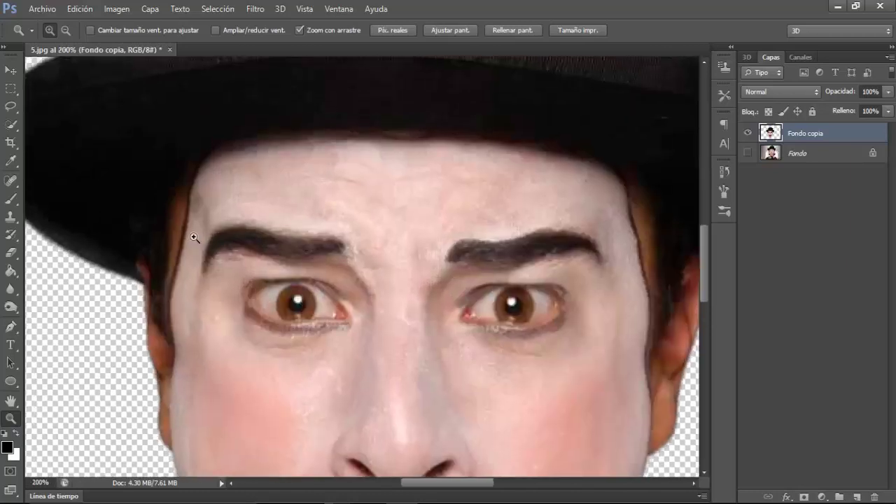
left_click(10, 106)
left_click(44, 109)
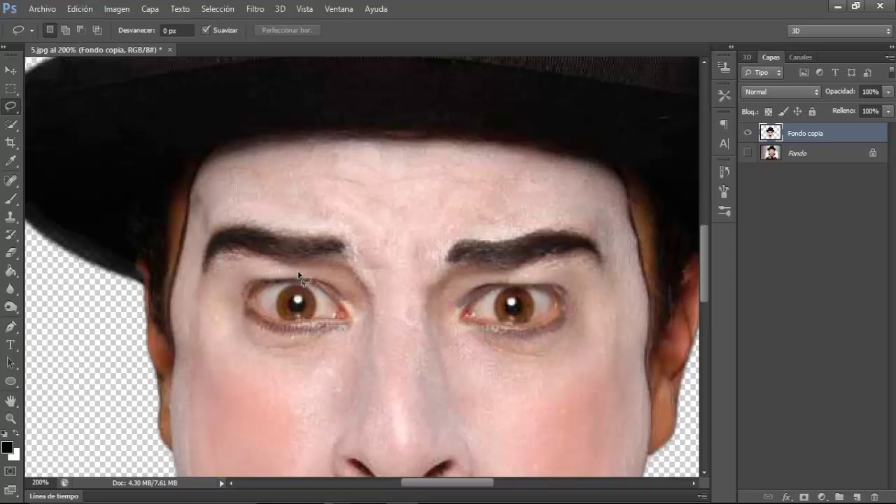
Lasso the left eye and copy it onto a new layer with Capa vía copiar.
mouse_move(298, 274)
left_mouse_down()
mouse_move(289, 359)
mouse_move(366, 343)
mouse_move(367, 300)
left_mouse_up()
left_click_drag(310, 275, 305, 275)
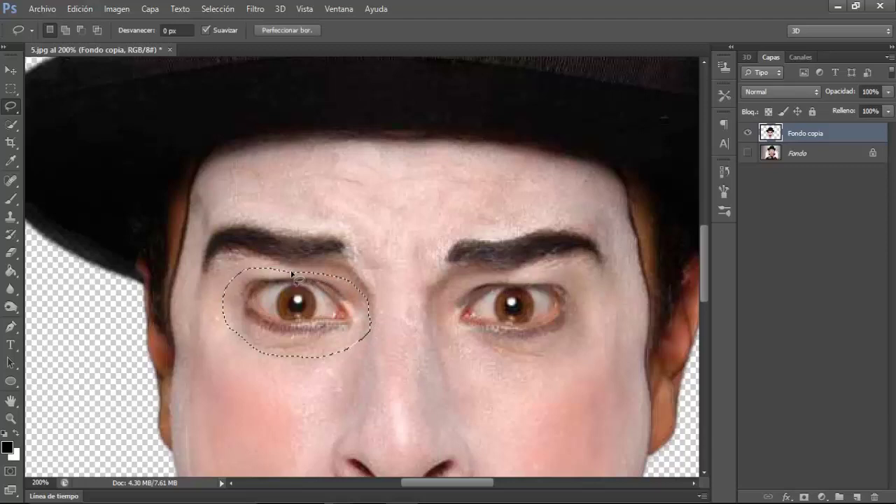
right_click(288, 299)
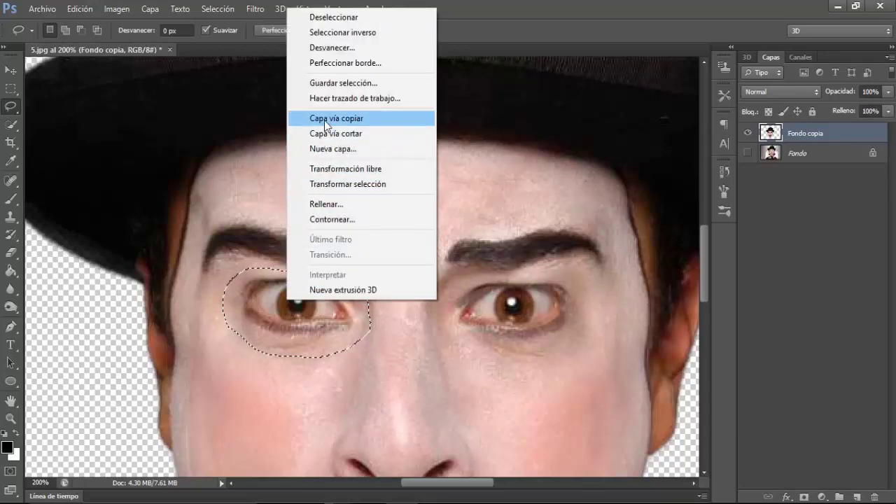
left_click(343, 119)
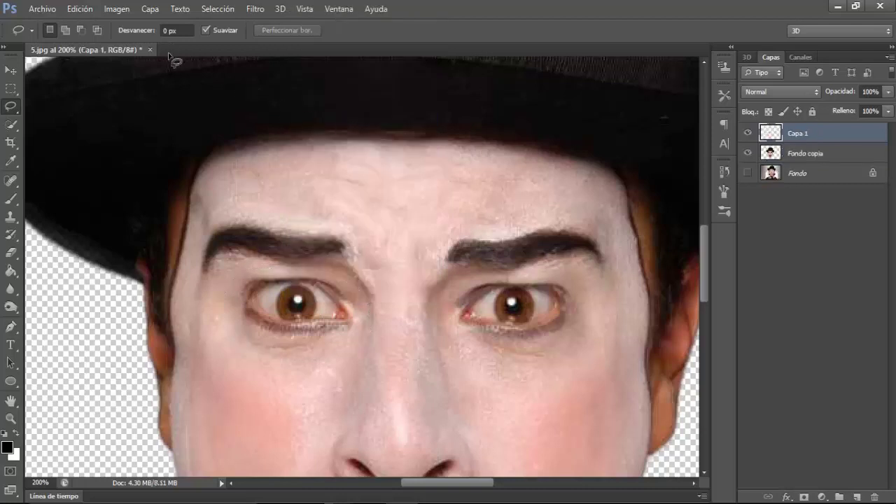
Free-transform the copied eye to about 128% and position it over the original eye.
left_click(89, 14)
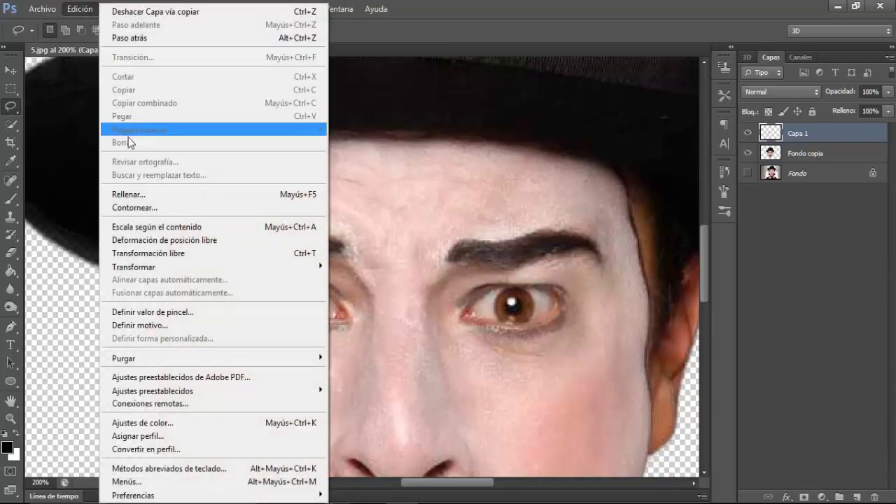
left_click(136, 255)
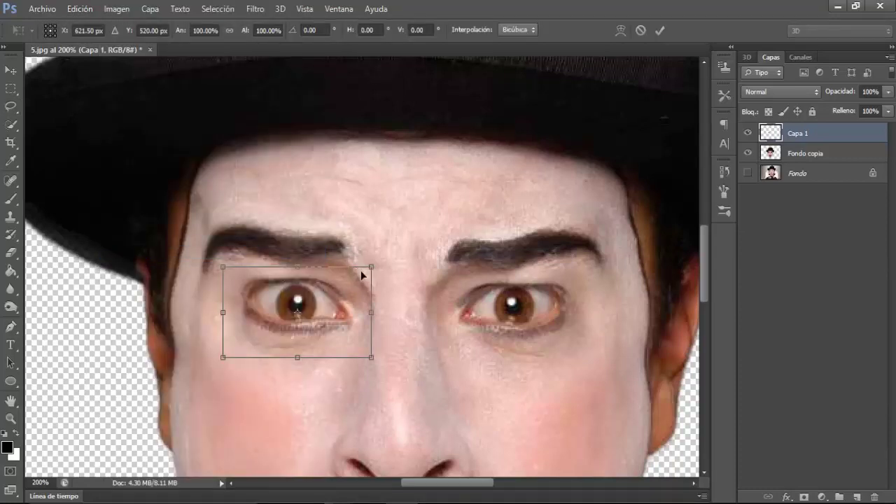
left_click_drag(371, 267, 402, 246)
left_click_drag(344, 296, 330, 304)
left_click_drag(203, 363, 186, 374)
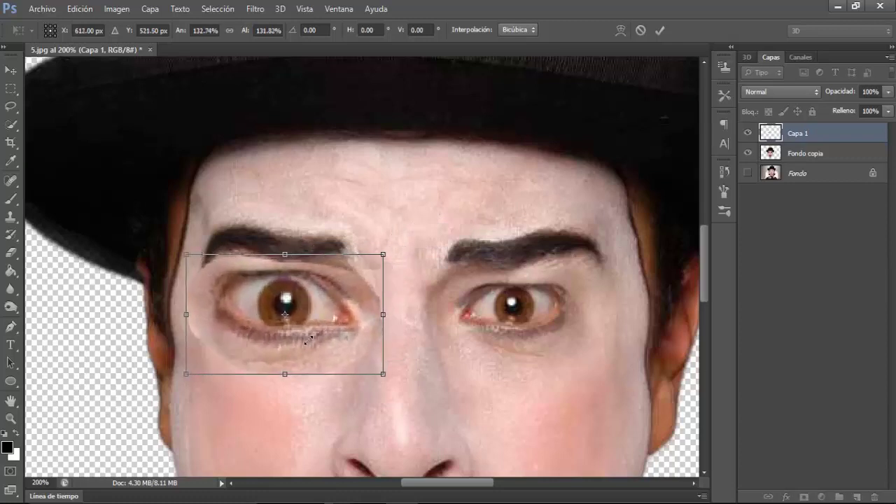
left_click_drag(382, 256, 376, 260)
left_click_drag(320, 310, 329, 316)
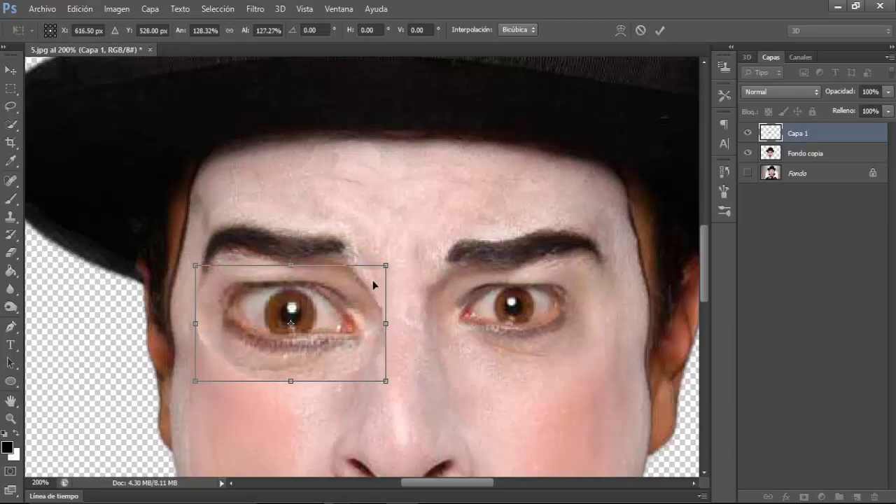
left_click(661, 32)
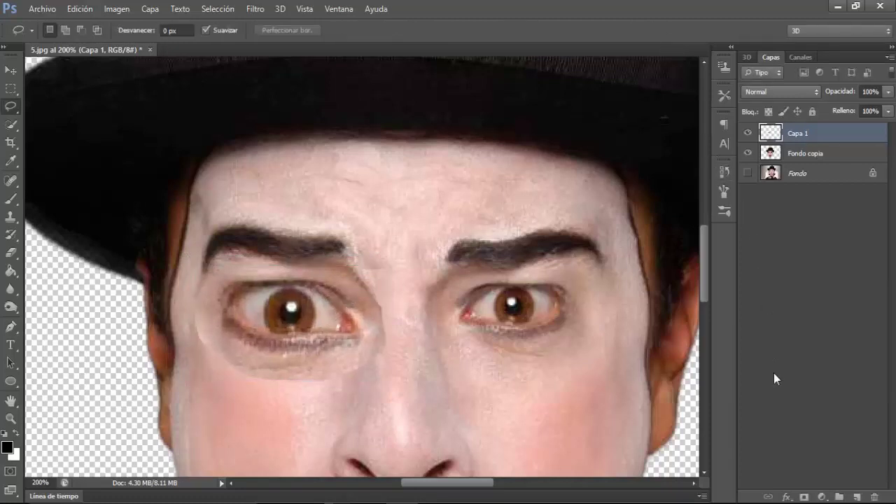
Add a layer mask to Capa 1 and choose a soft round brush.
left_click(803, 496)
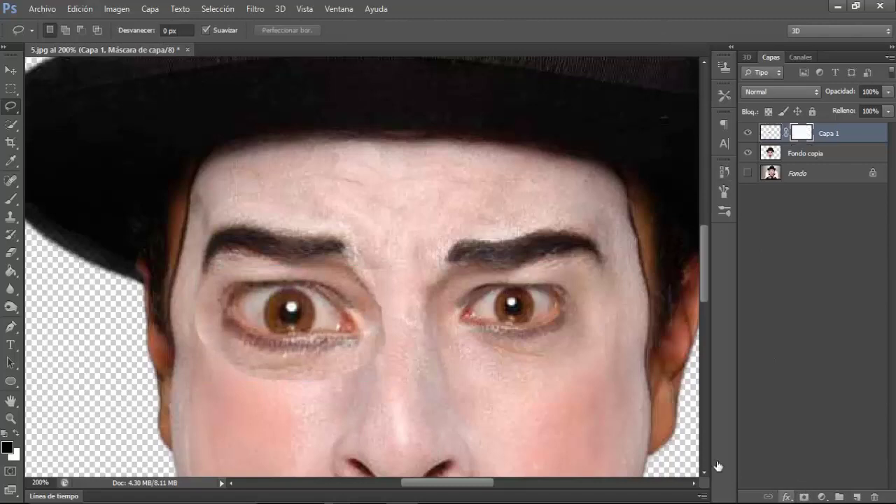
left_click(11, 200)
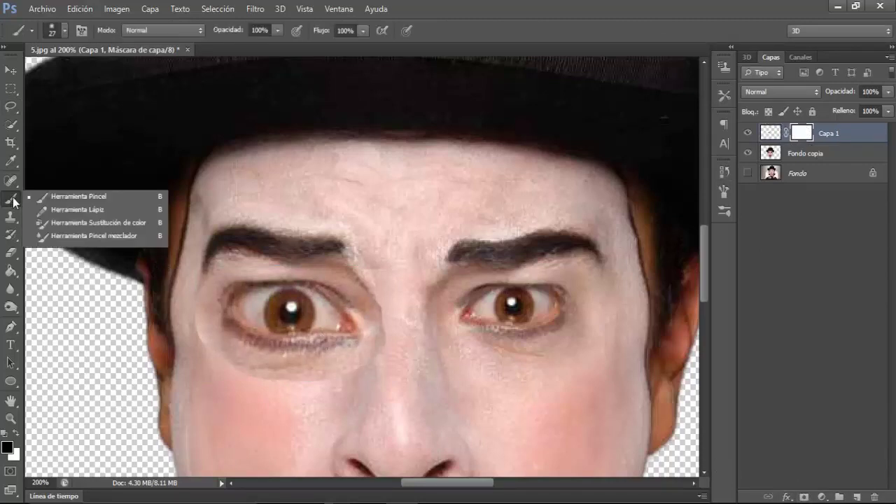
left_click(54, 199)
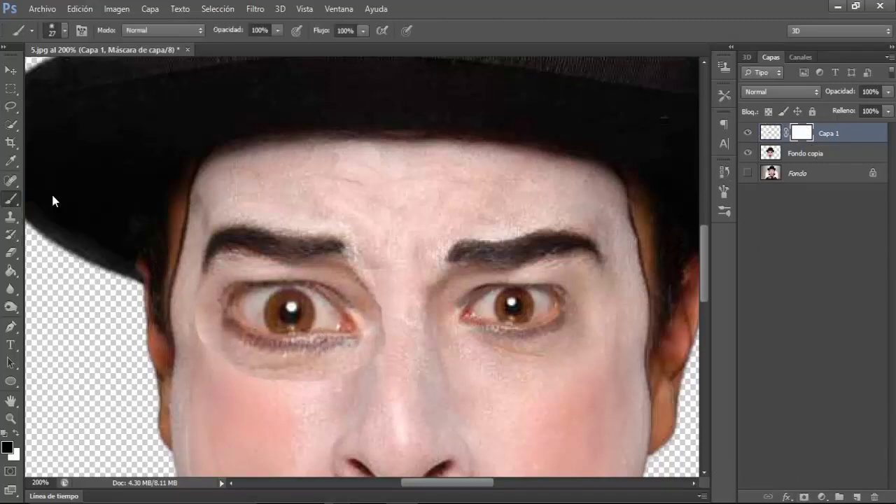
left_click(65, 30)
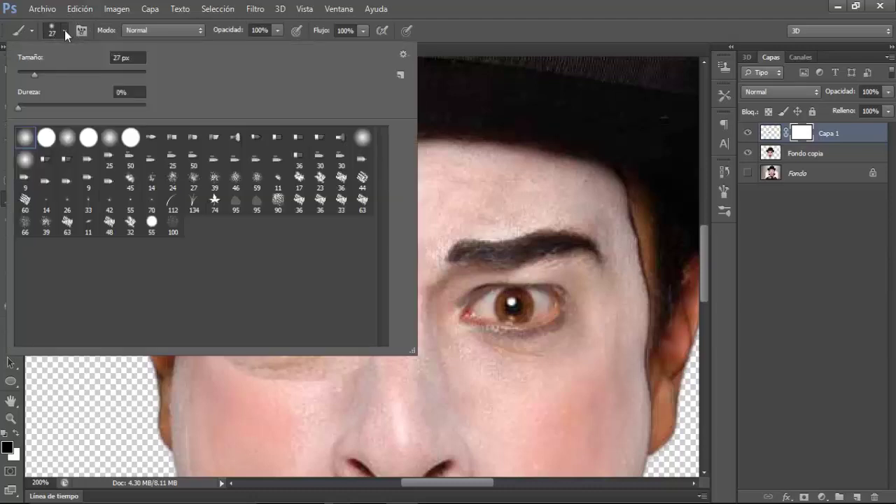
double_click(29, 137)
Paint the mask around the eye edges at about 72%, then 51% opacity.
left_click_drag(234, 32, 225, 32)
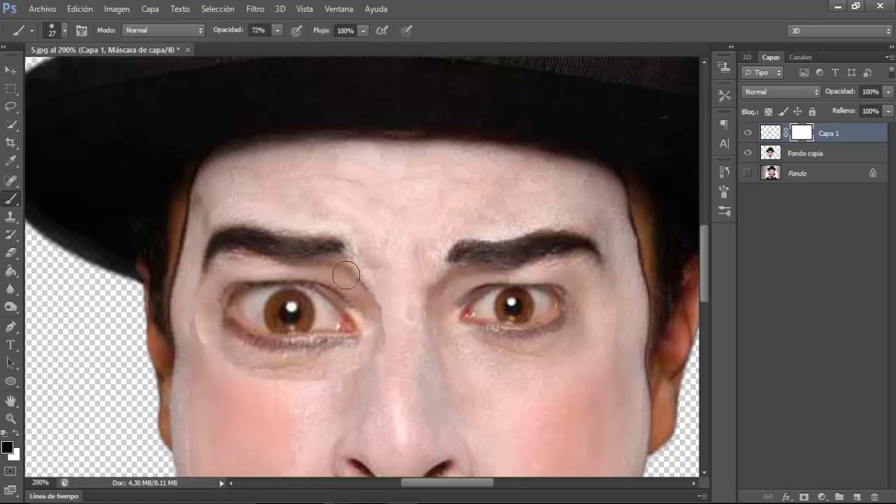
mouse_move(355, 281)
left_mouse_down()
mouse_move(370, 295)
mouse_move(360, 362)
mouse_move(292, 376)
mouse_move(217, 365)
mouse_move(190, 306)
mouse_move(231, 259)
mouse_move(217, 362)
left_mouse_up()
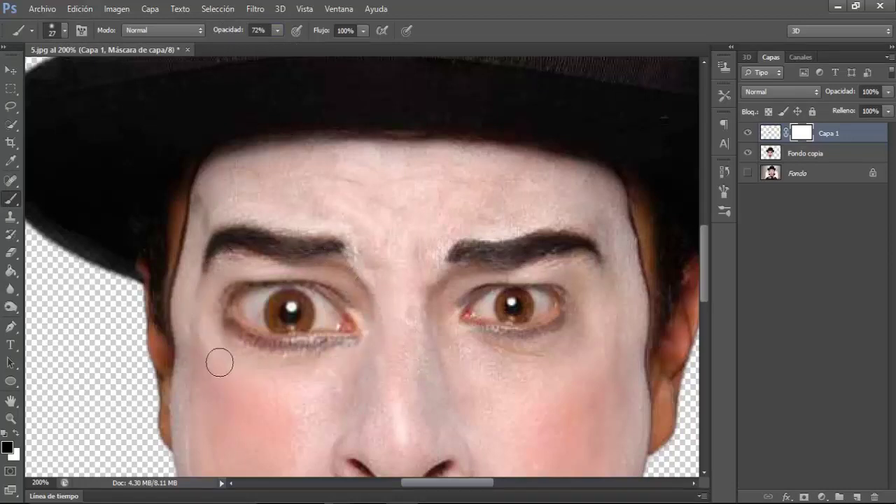
left_click_drag(234, 31, 228, 32)
mouse_move(287, 405)
left_mouse_down()
mouse_move(284, 376)
mouse_move(202, 296)
mouse_move(292, 271)
mouse_move(363, 291)
mouse_move(376, 350)
mouse_move(231, 372)
left_mouse_up()
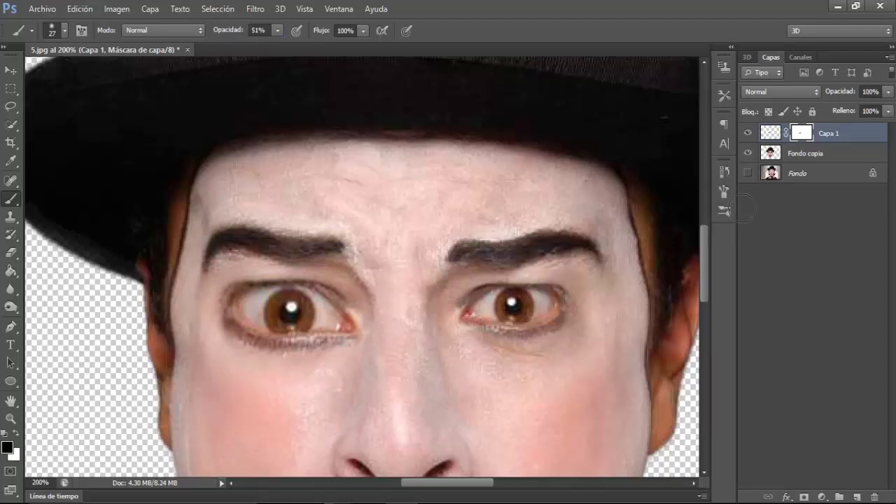
left_click(797, 153)
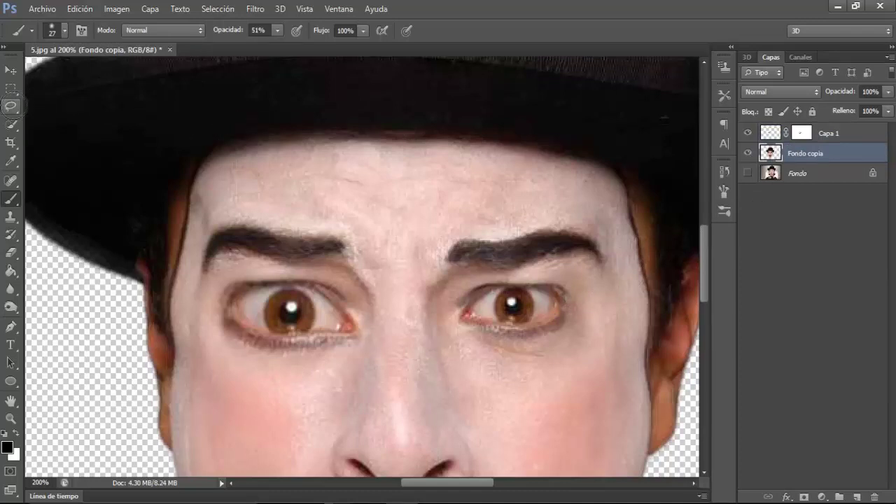
Lasso the right eye on Fondo copia and copy it onto a new layer.
left_click(10, 107)
left_click(38, 104)
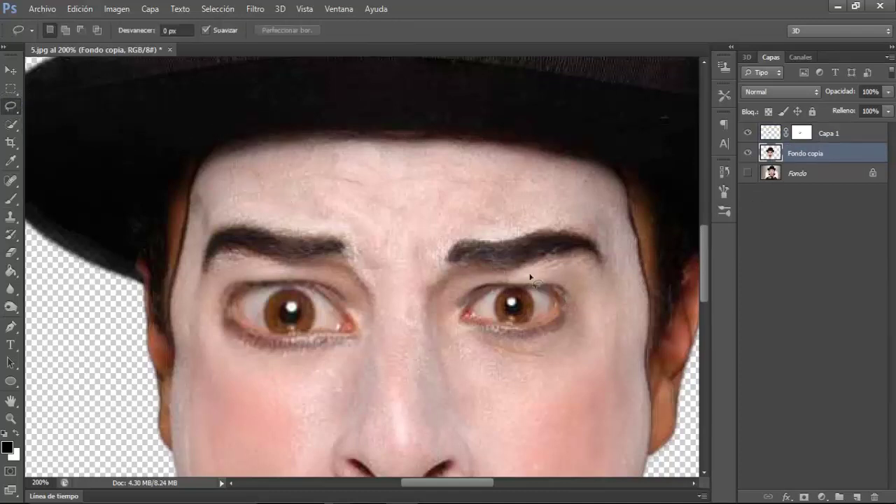
left_click_drag(554, 280, 444, 306)
mouse_move(473, 356)
left_mouse_down()
mouse_move(577, 357)
mouse_move(582, 290)
mouse_move(552, 276)
left_mouse_up()
right_click(520, 302)
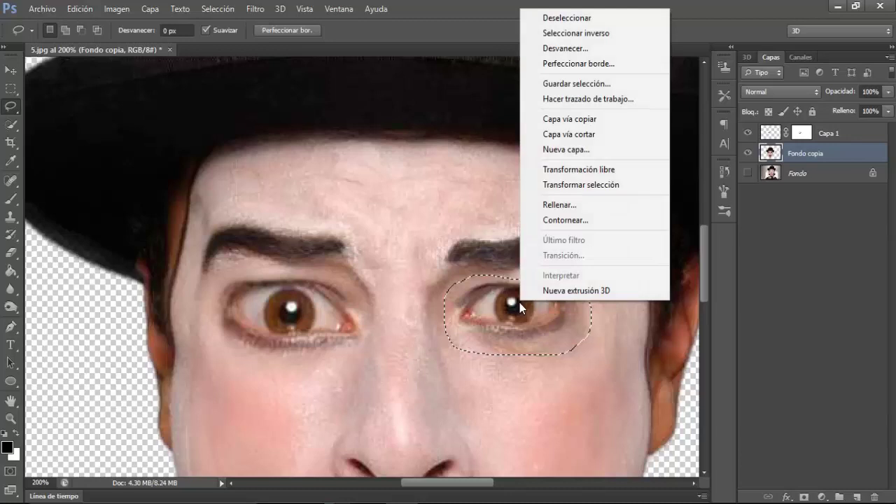
left_click(558, 120)
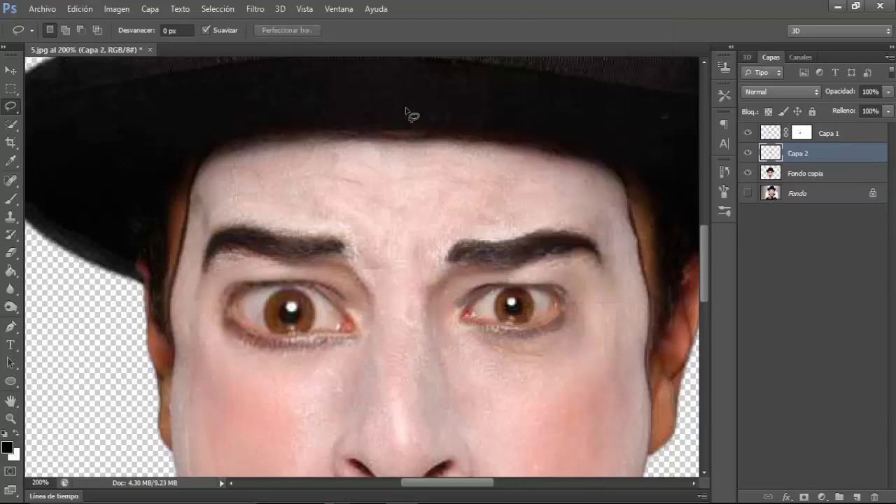
Free-transform the copied right eye to about 136% and place it over the original.
left_click(88, 14)
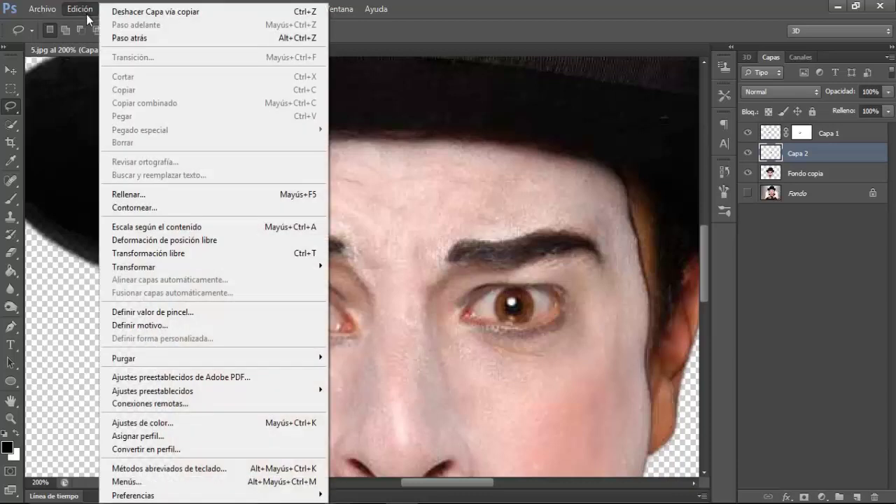
left_click(127, 253)
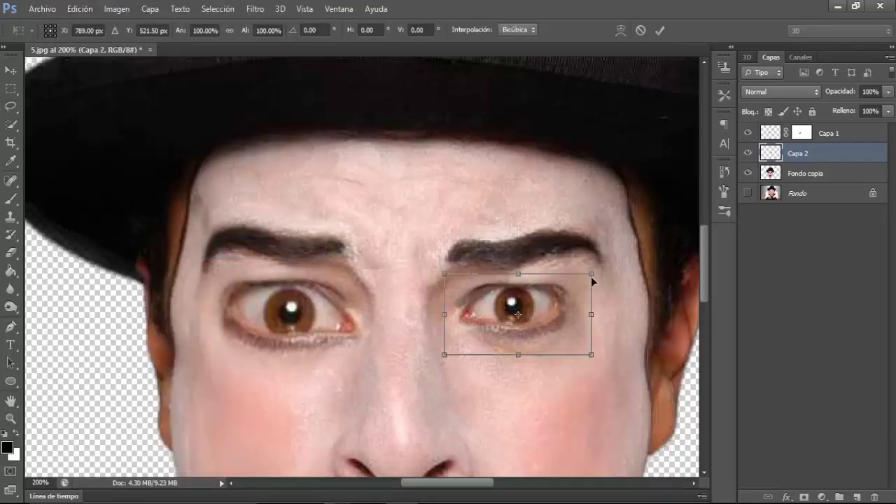
left_click_drag(592, 281, 633, 258)
left_click_drag(583, 290, 565, 312)
left_click_drag(622, 269, 623, 270)
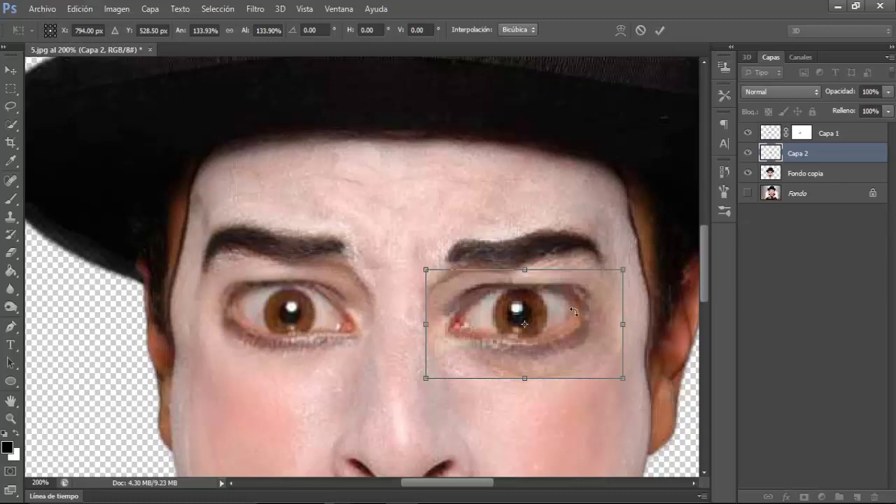
left_click_drag(574, 311, 576, 307)
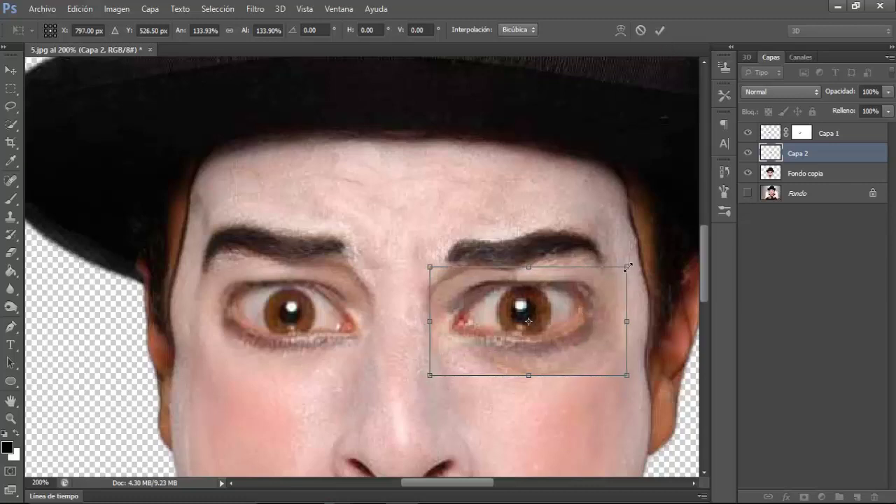
left_click_drag(629, 266, 630, 265)
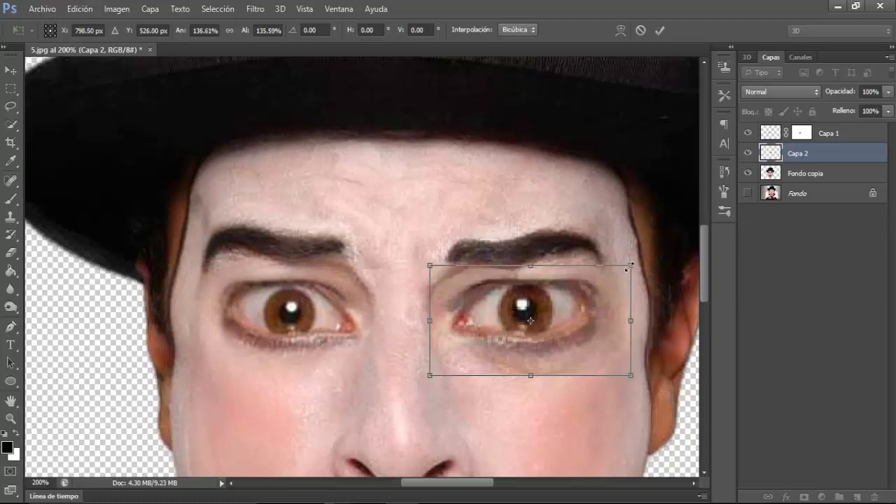
left_click(660, 31)
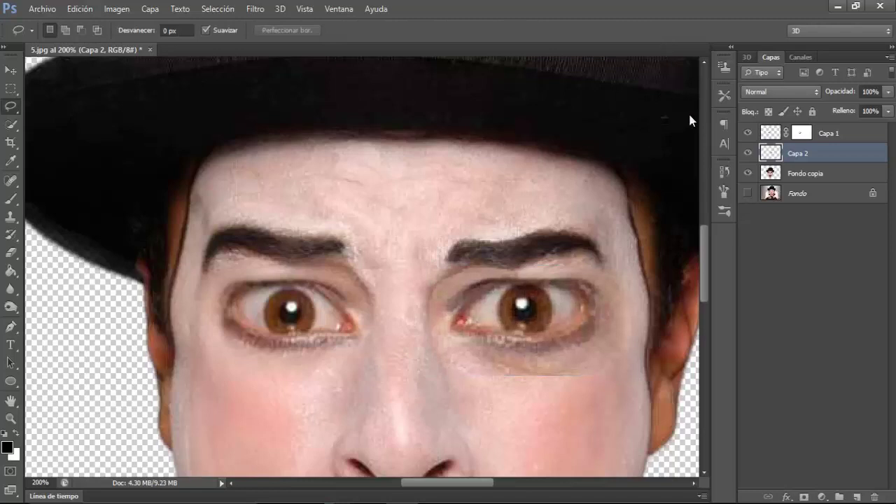
Mask Capa 2 and brush its edges at 79%, then 59% opacity.
left_click(804, 496)
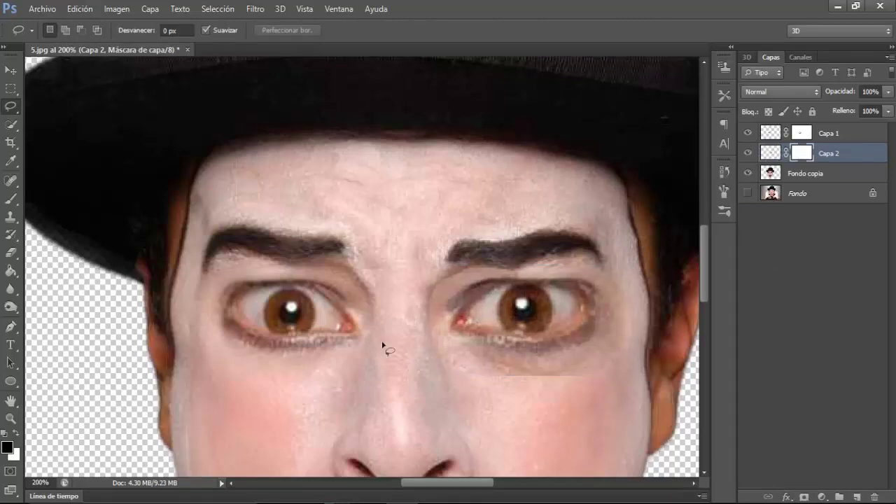
left_click(14, 202)
left_click(41, 203)
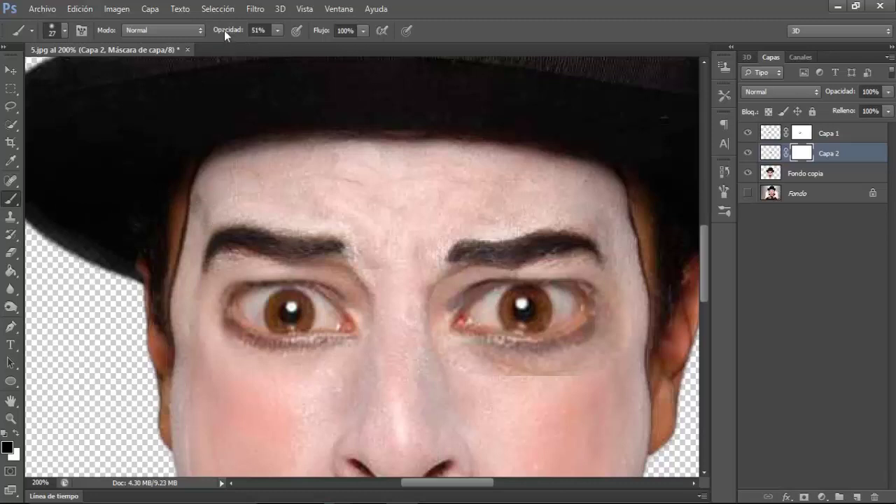
left_click_drag(224, 30, 238, 36)
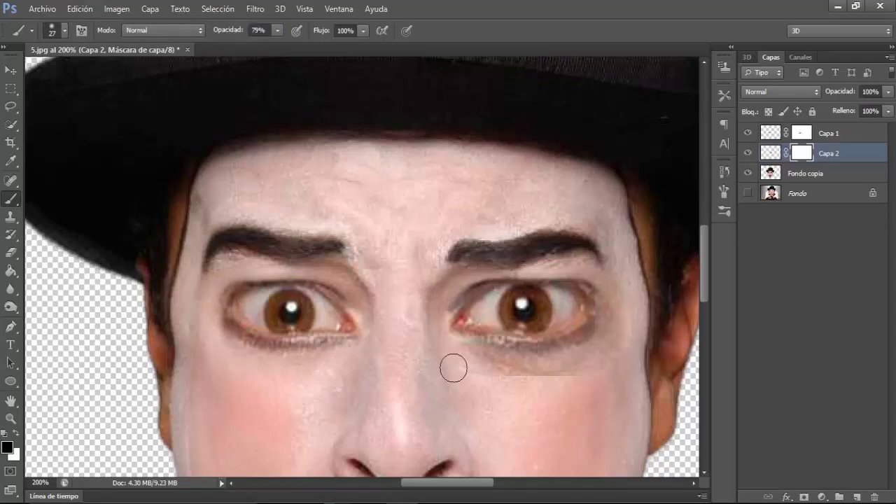
left_click_drag(453, 367, 620, 284)
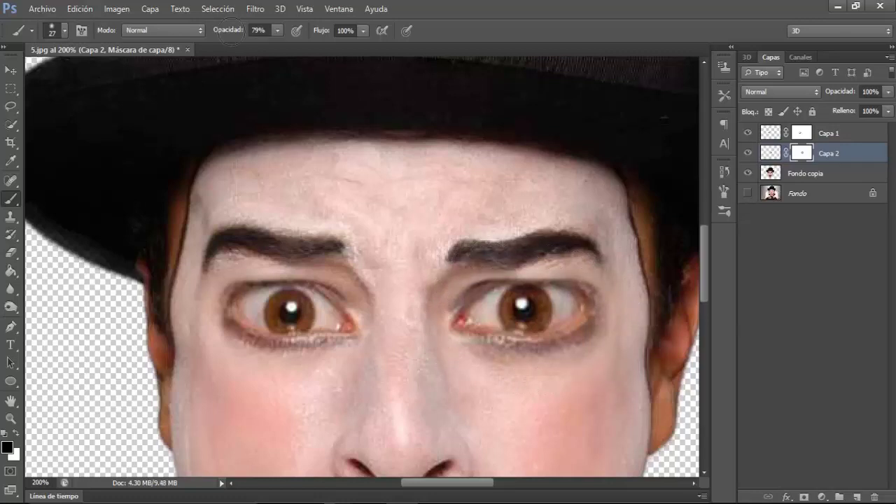
key("5")
key("9")
mouse_move(440, 320)
left_mouse_down()
mouse_move(510, 371)
mouse_move(600, 357)
mouse_move(616, 314)
mouse_move(605, 279)
left_mouse_up()
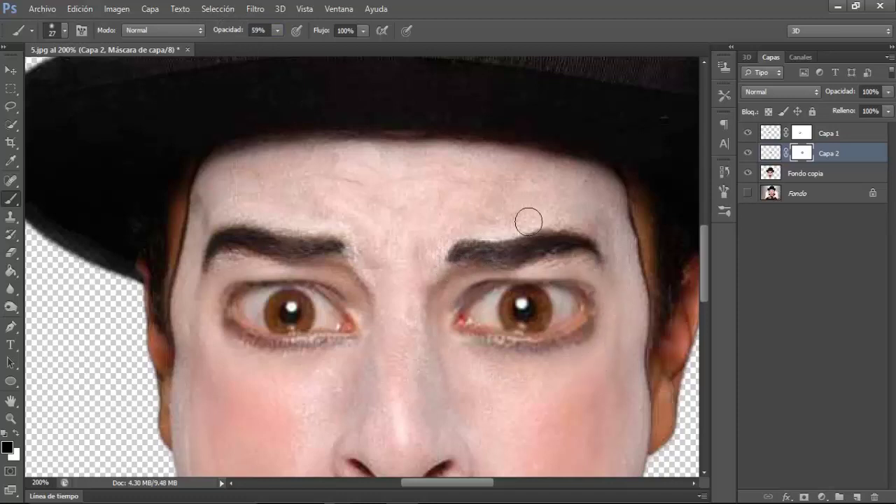
left_click_drag(704, 244, 711, 302)
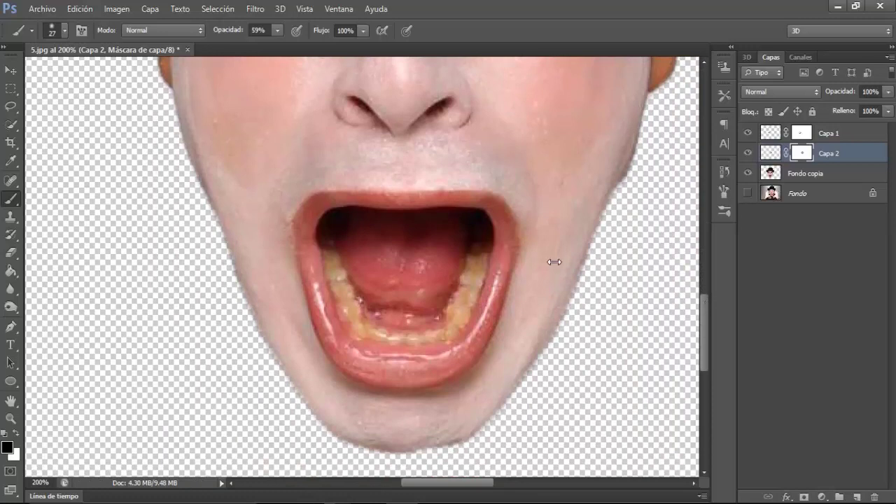
Lasso the open mouth on Fondo copia and copy it onto new layer Capa 3.
left_click(11, 106)
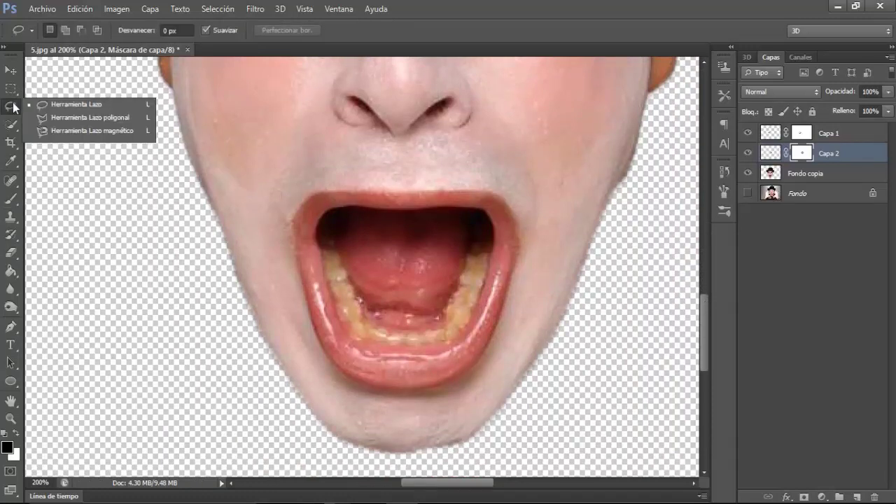
left_click(48, 104)
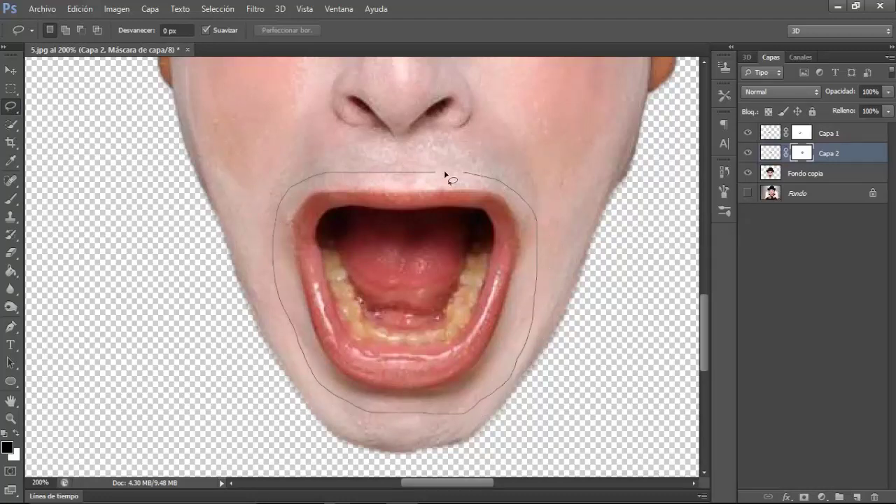
left_click_drag(445, 174, 430, 180)
right_click(404, 214)
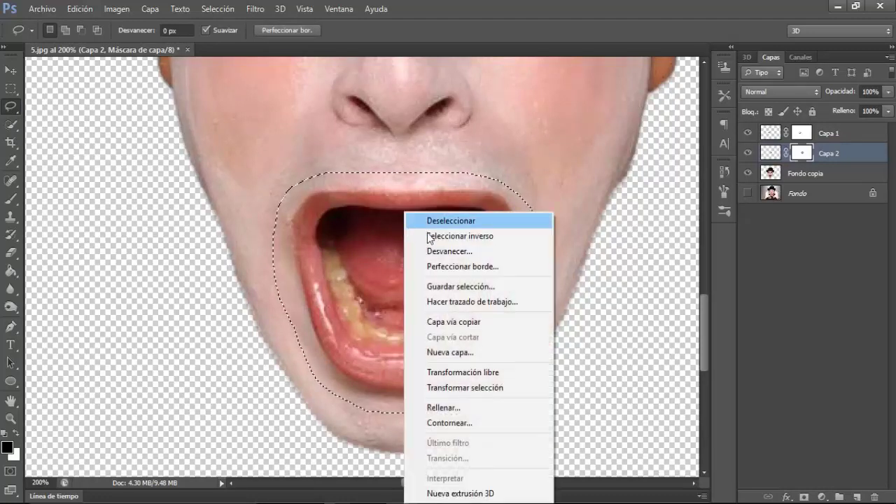
left_click(802, 174)
left_click(802, 174)
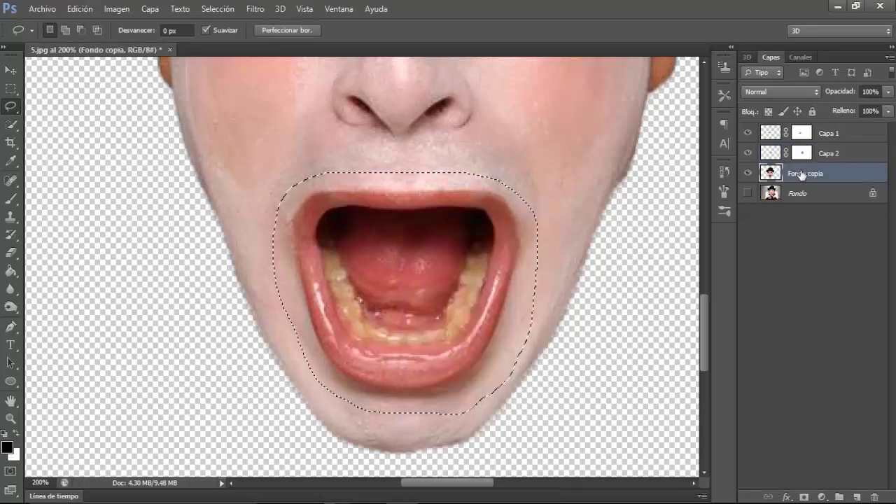
right_click(483, 210)
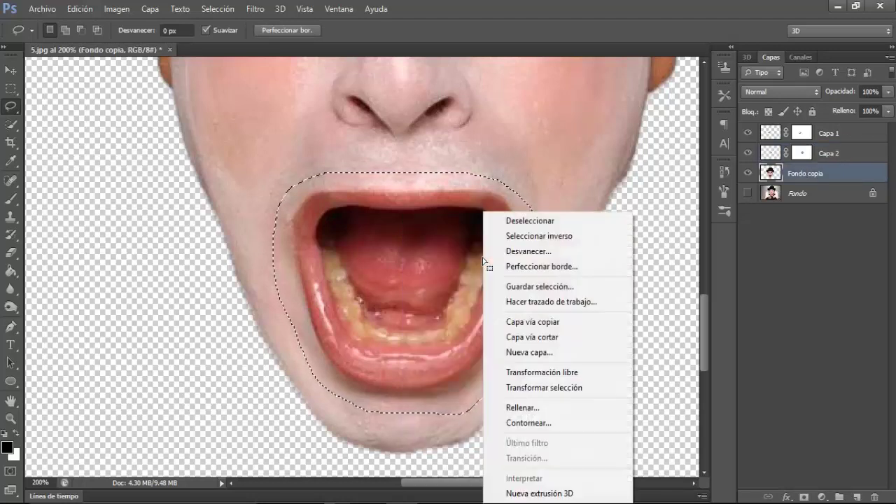
left_click(520, 322)
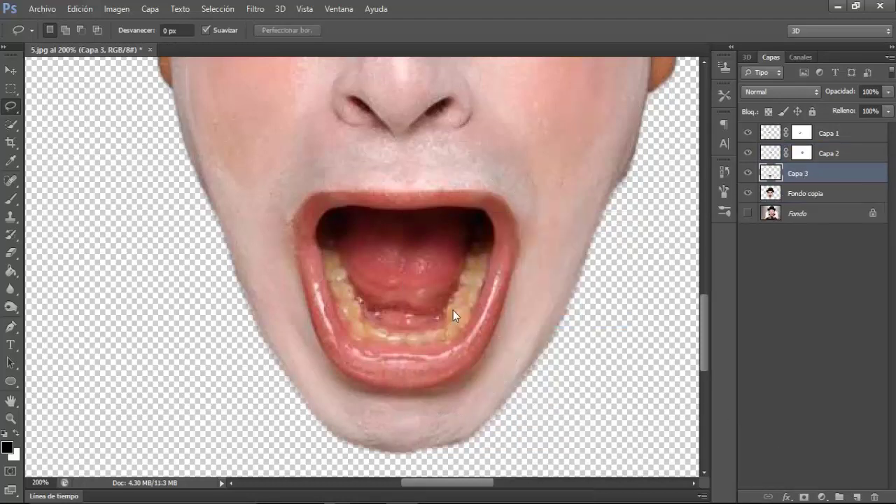
Free-transform the mouth to about 121%, shifted down-left over the lower face.
left_click(79, 9)
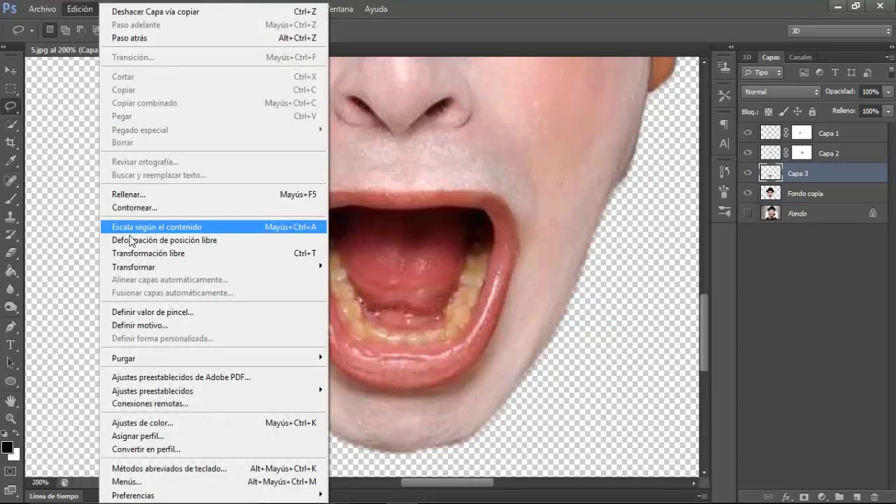
left_click(129, 253)
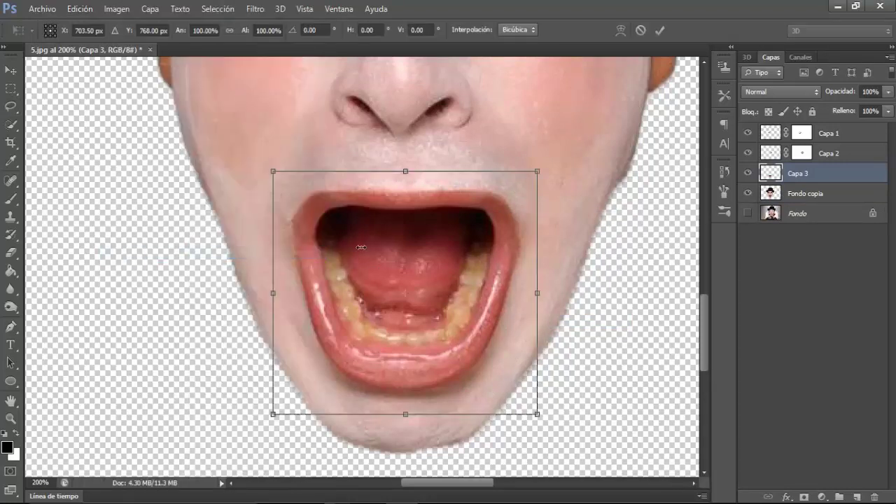
left_click_drag(537, 172, 603, 112)
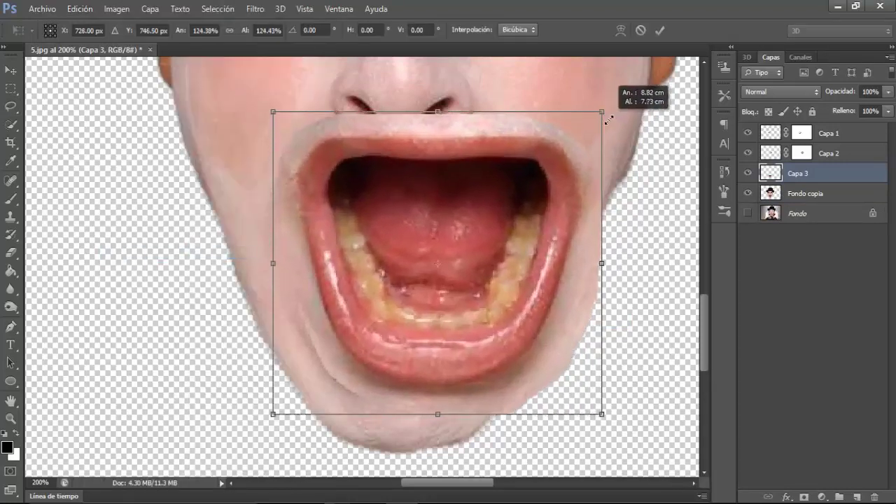
left_click_drag(540, 187, 506, 218)
left_click_drag(569, 444, 560, 436)
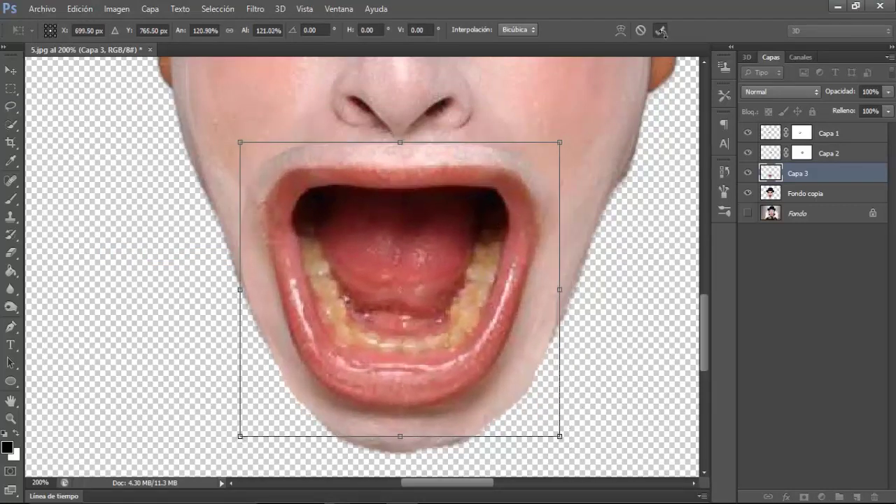
left_click(660, 30)
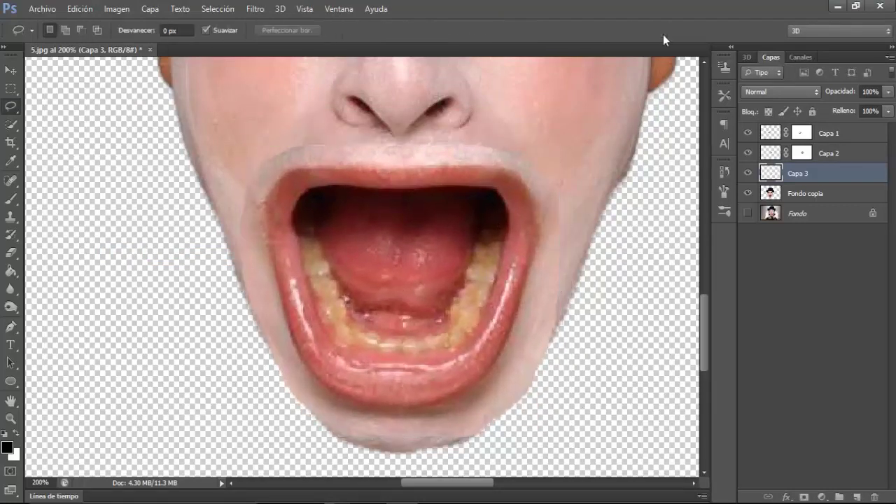
Mask Capa 3's hard jaw edges with the brush, then fit the image to the screen.
left_click(805, 498)
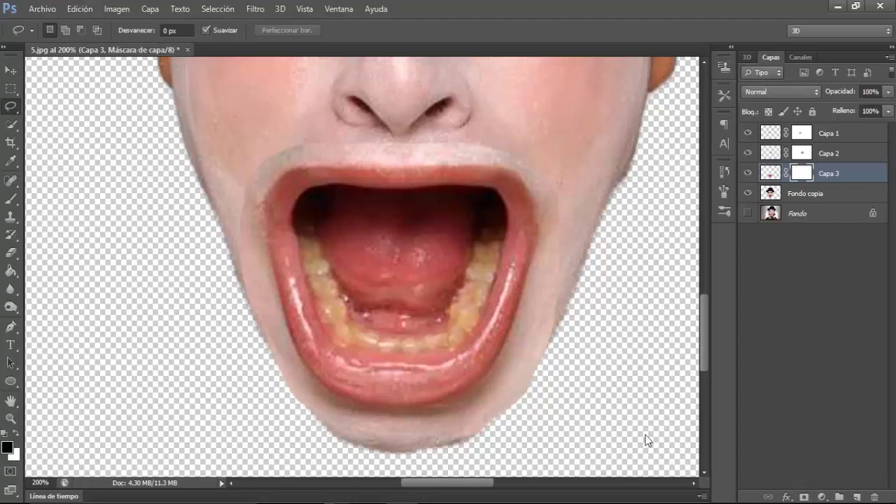
left_click(15, 200)
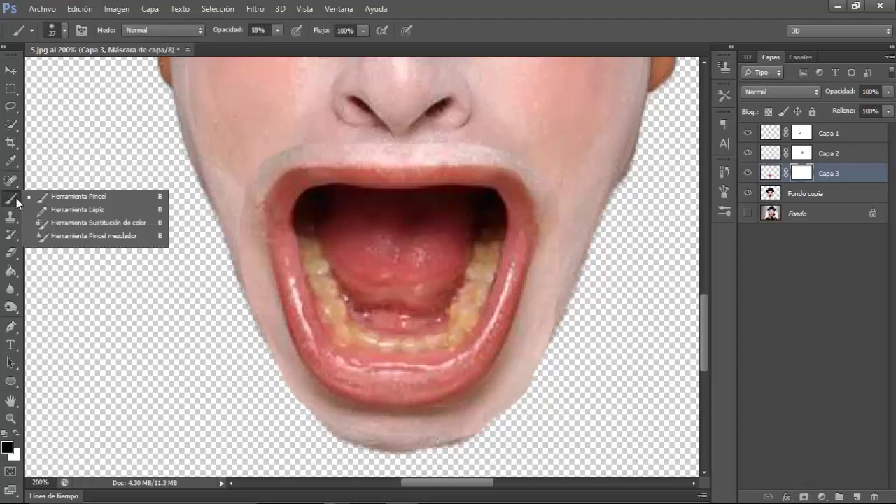
left_click(47, 197)
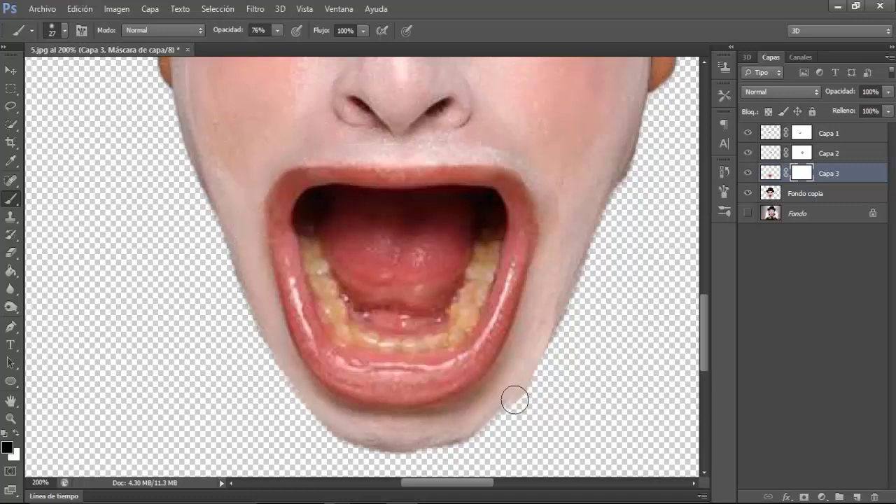
mouse_move(546, 337)
left_mouse_down()
mouse_move(480, 416)
mouse_move(516, 386)
left_mouse_up()
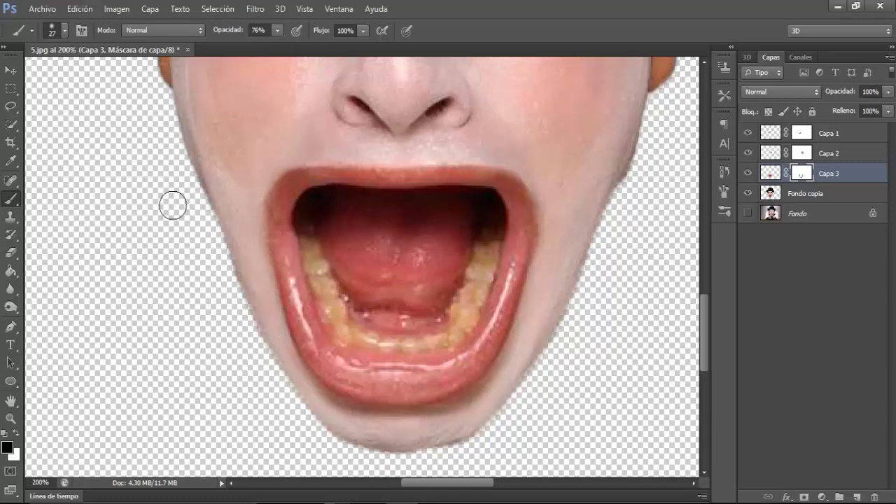
left_click(13, 420)
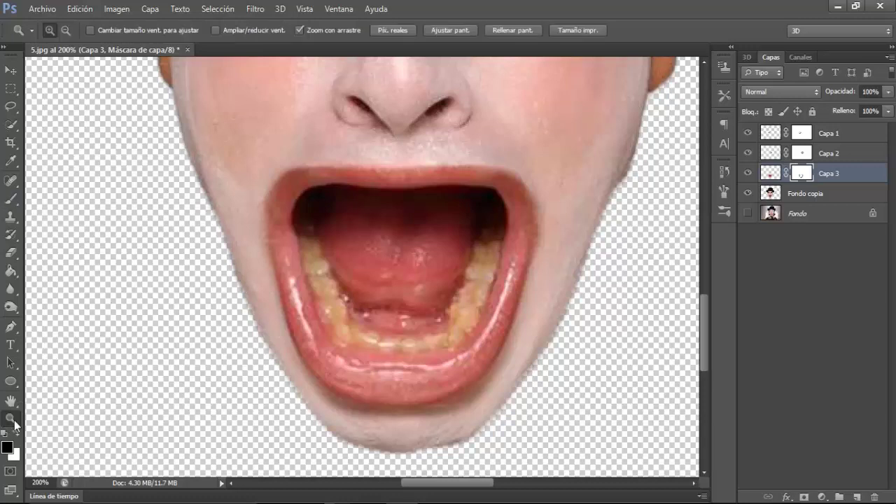
left_click(448, 30)
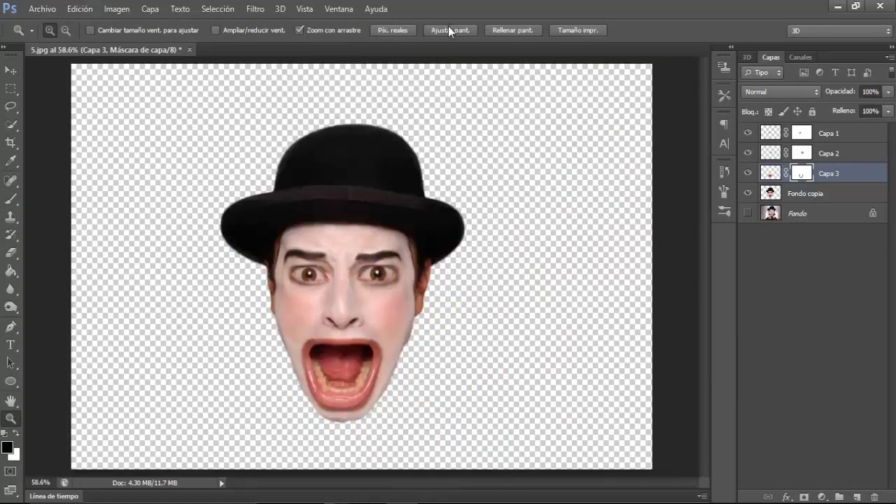
Merge the layers from Capa 1 to Fondo copia with Combinar capas.
left_click(852, 136)
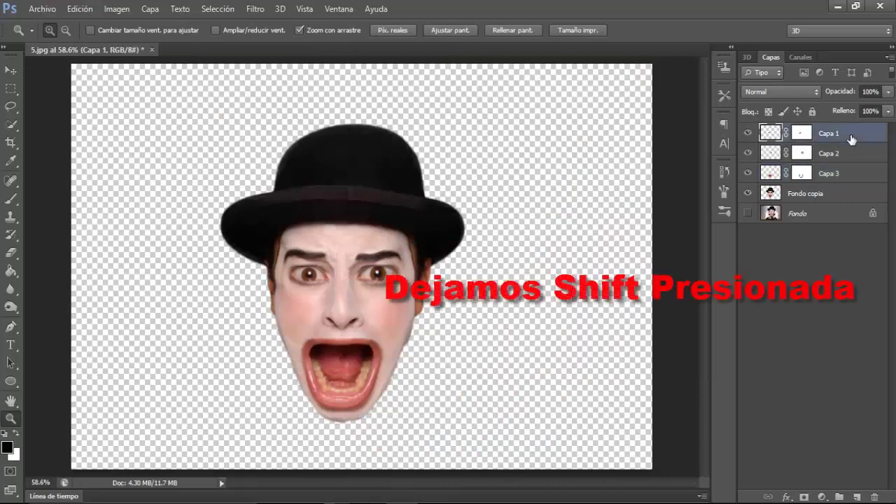
left_click(818, 199, "shift")
right_click(835, 192)
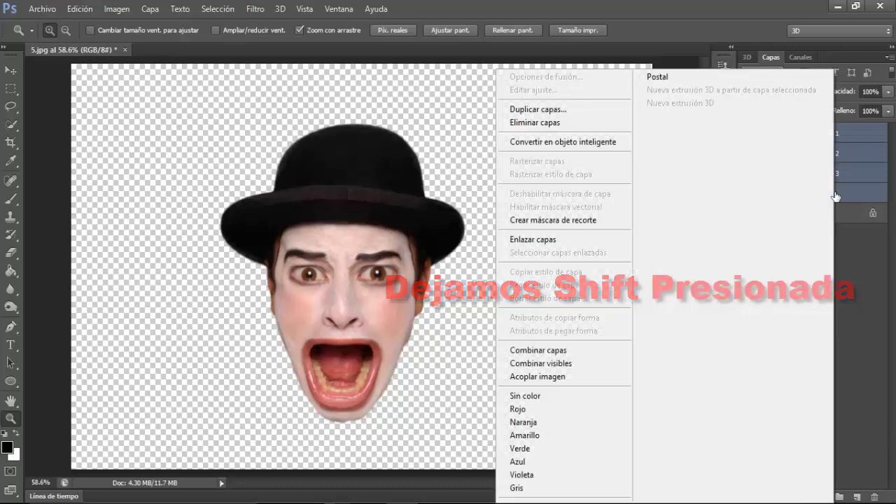
left_click(534, 350)
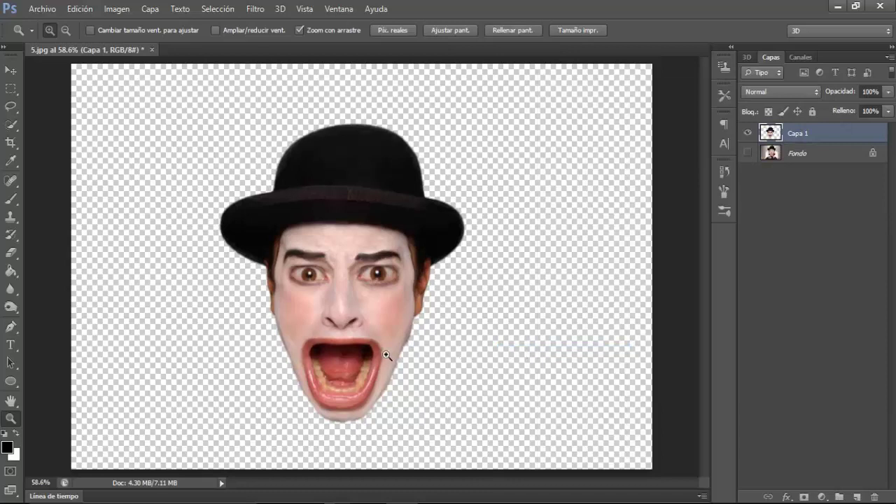
Align the merged face against the Fondo photo, then shift it down-left with Fondo hidden.
left_click(13, 72)
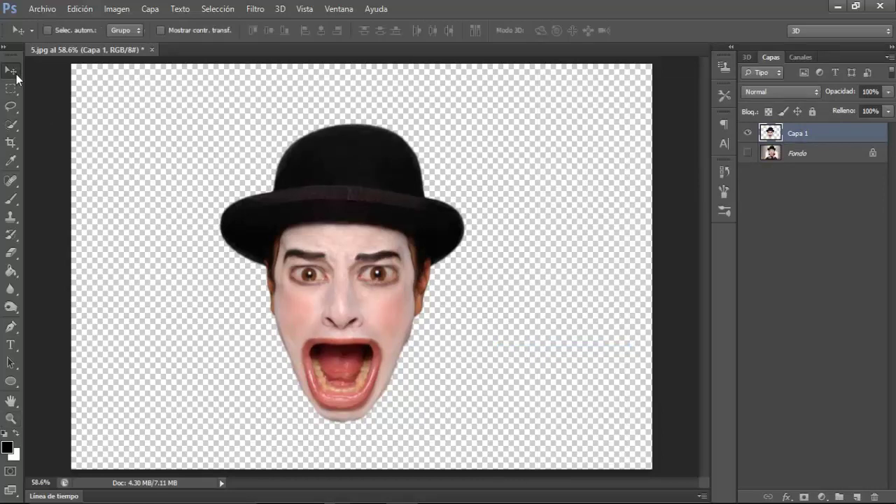
left_click_drag(322, 281, 330, 254)
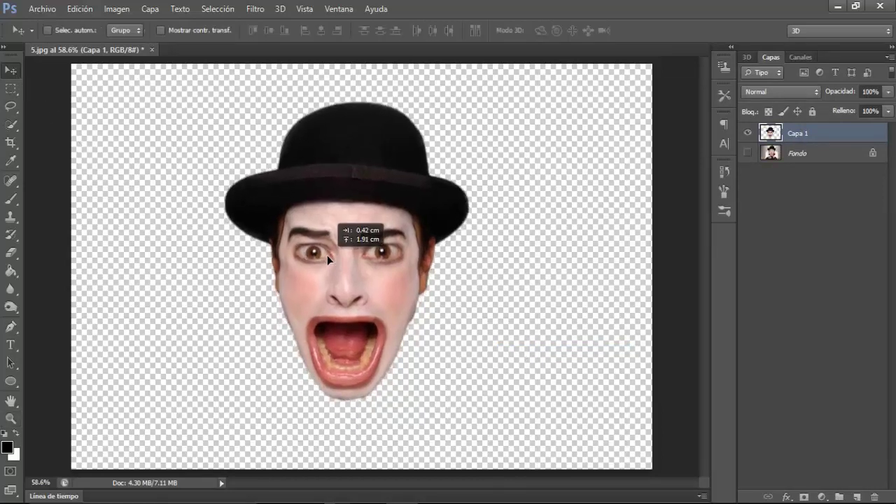
left_click(748, 153)
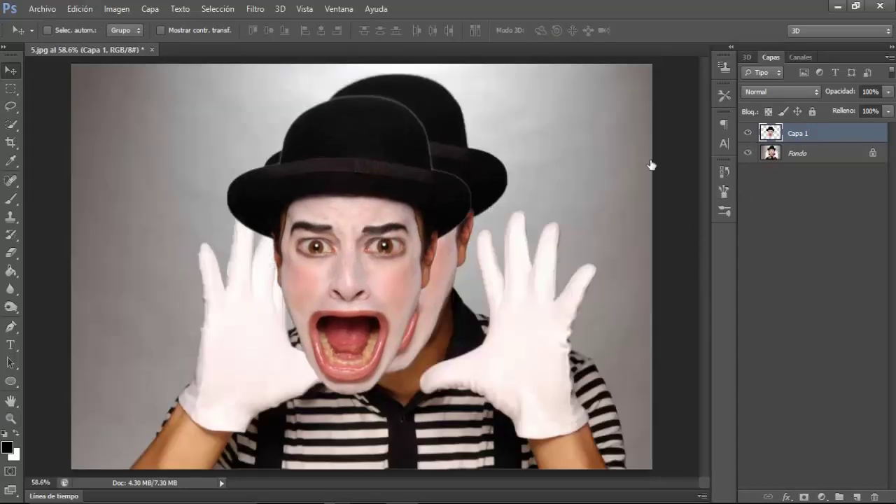
left_click_drag(340, 275, 378, 254)
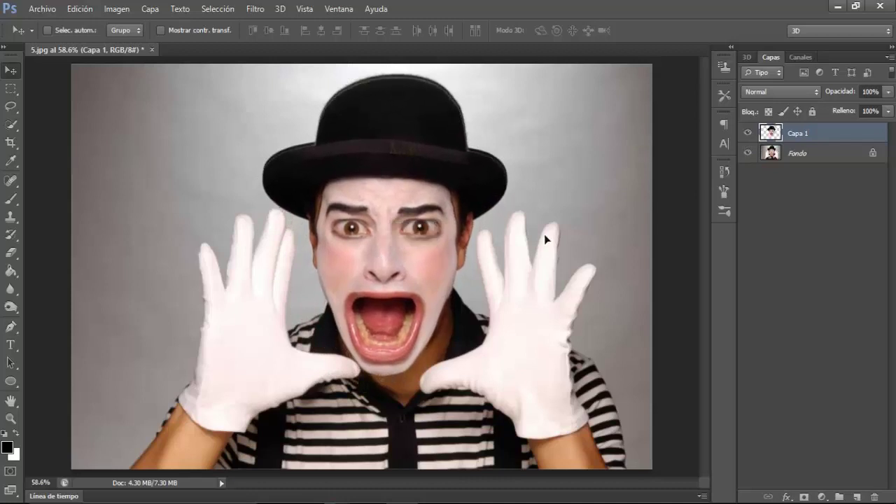
left_click(750, 133)
left_click(749, 134)
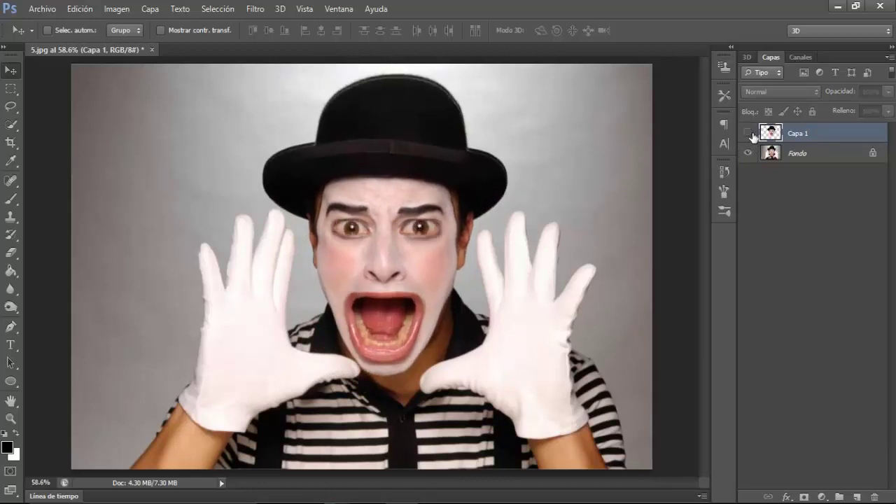
left_click(749, 133)
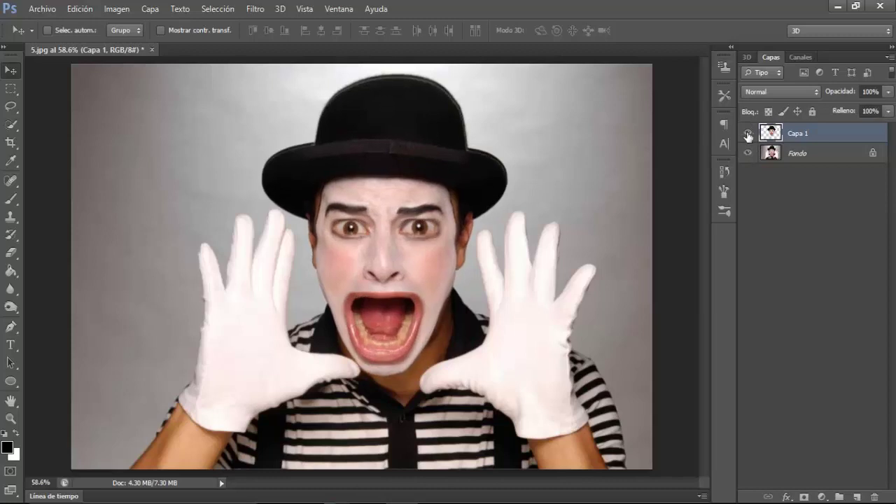
left_click(748, 153)
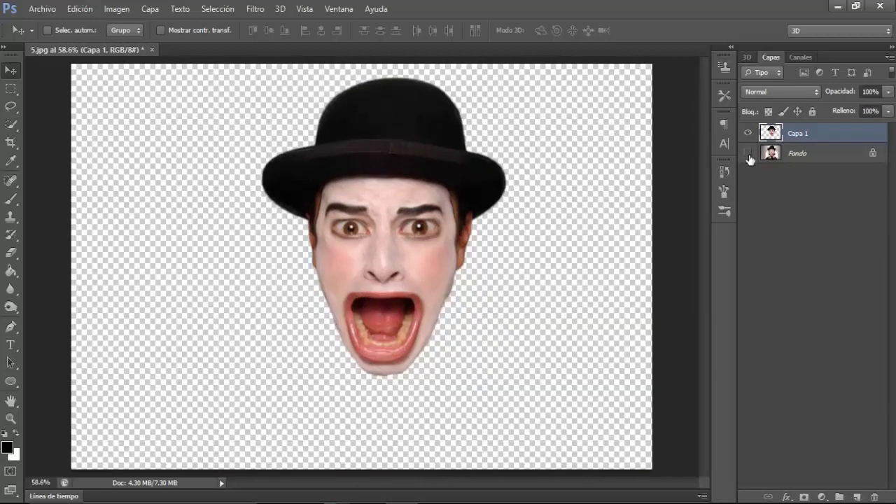
left_click_drag(436, 238, 388, 282)
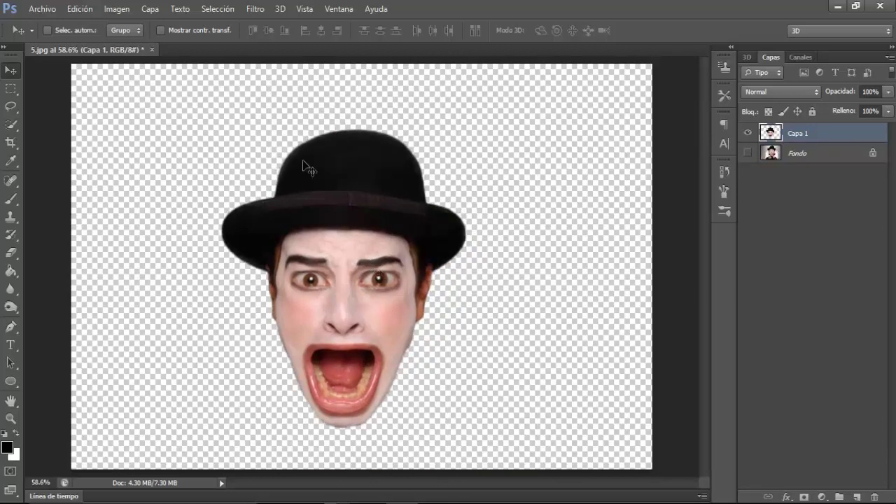
Open the Filter menu.
left_click(257, 10)
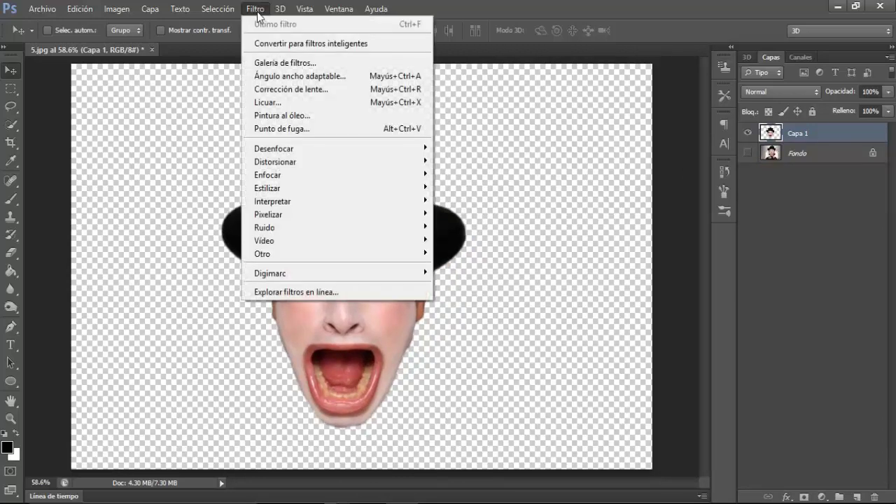
In Liquify, push in the mime's right ear and reshape both jaw and cheek edges.
left_click(281, 103)
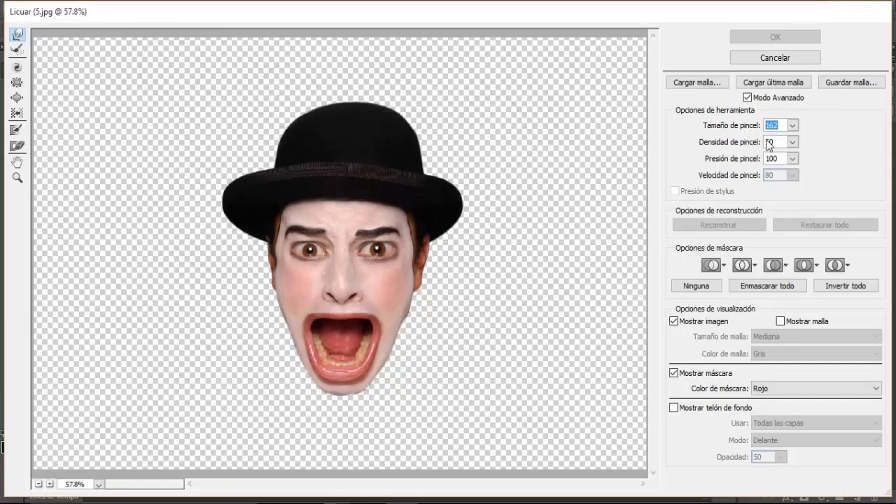
left_click(774, 158)
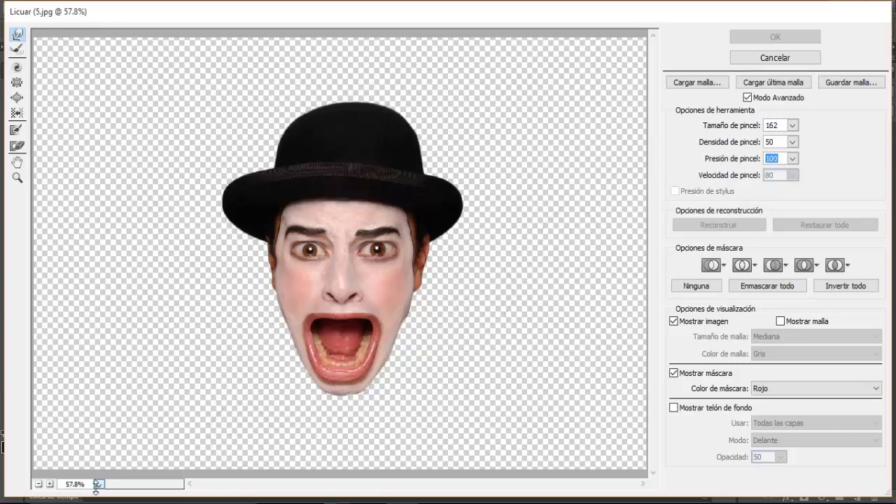
left_click(50, 485)
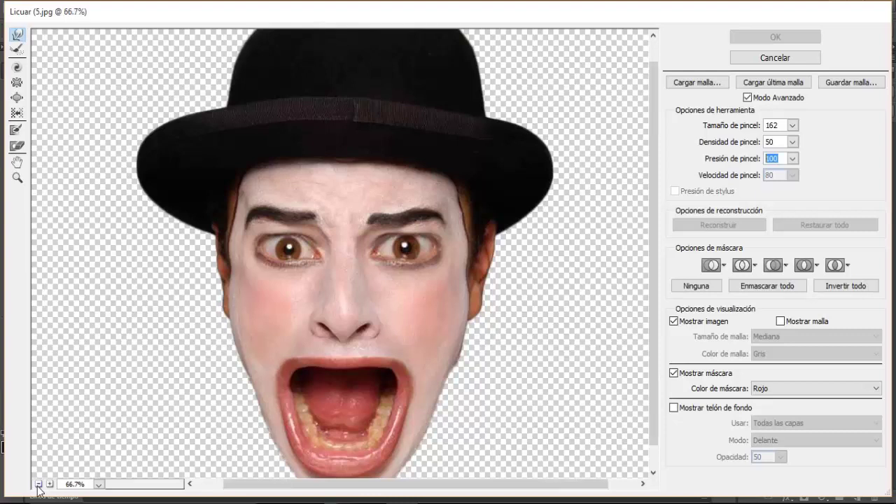
left_click(39, 485)
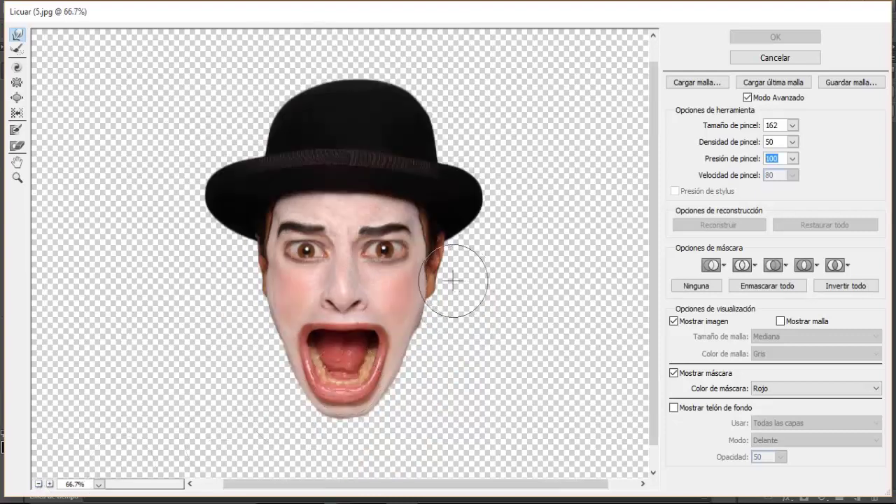
left_click_drag(436, 281, 418, 283)
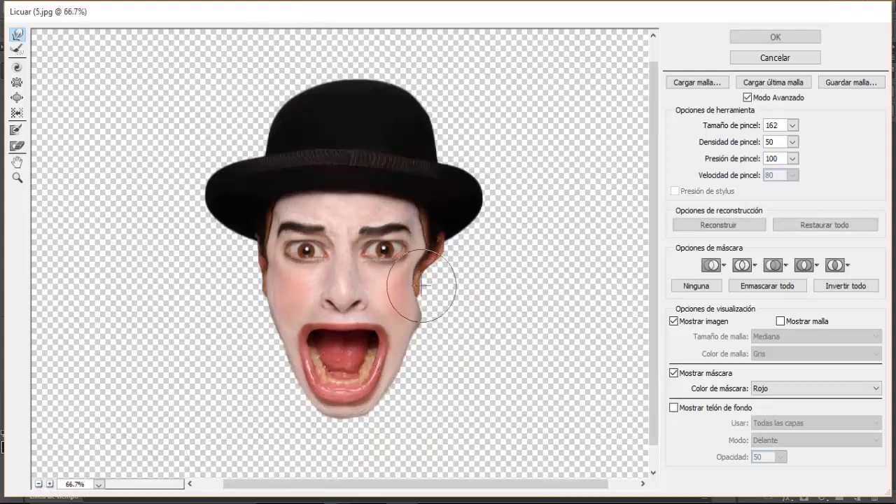
mouse_move(408, 363)
left_mouse_down()
mouse_move(391, 412)
mouse_move(256, 306)
mouse_move(254, 273)
mouse_move(263, 343)
mouse_move(245, 326)
mouse_move(256, 370)
mouse_move(306, 410)
left_mouse_up()
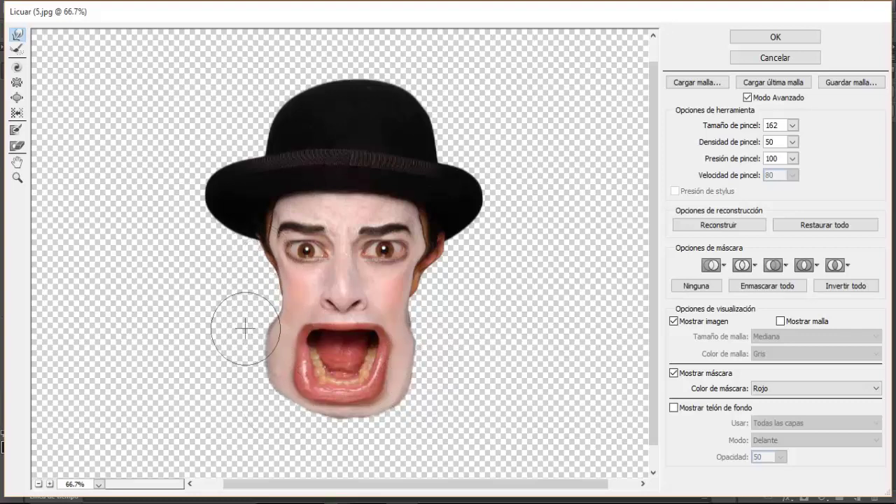
mouse_move(244, 320)
left_mouse_down()
mouse_move(262, 388)
mouse_move(290, 420)
left_mouse_up()
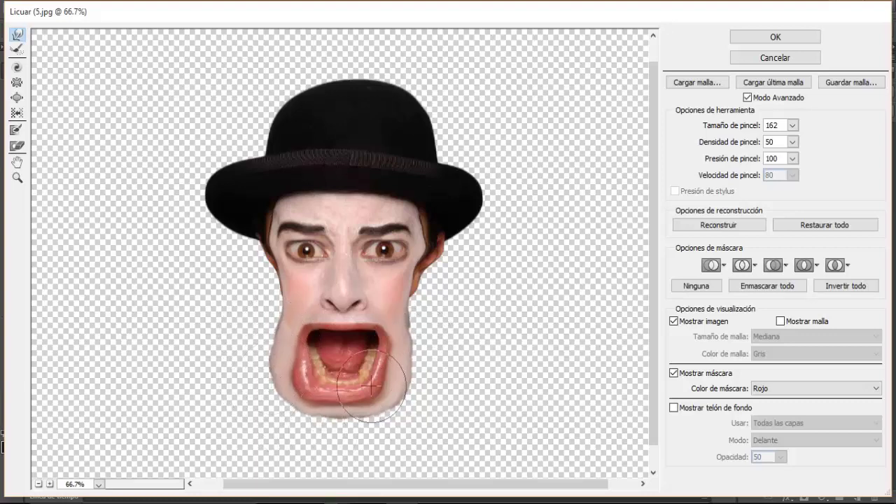
left_click_drag(410, 360, 421, 359)
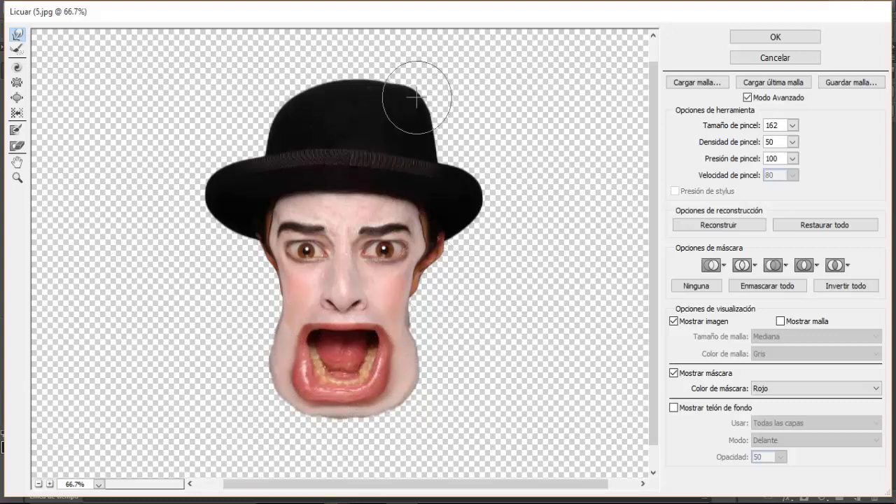
Stretch the bowler crown into a tall, straight-sided top hat and apply the warp.
mouse_move(410, 90)
left_mouse_down()
mouse_move(380, 40)
mouse_move(301, 80)
mouse_move(272, 56)
mouse_move(296, 70)
mouse_move(394, 60)
mouse_move(432, 70)
mouse_move(422, 90)
mouse_move(437, 120)
left_mouse_up()
mouse_move(266, 110)
left_mouse_down()
mouse_move(277, 94)
mouse_move(270, 84)
mouse_move(296, 56)
mouse_move(382, 40)
mouse_move(344, 35)
mouse_move(406, 50)
mouse_move(420, 84)
mouse_move(437, 88)
left_mouse_up()
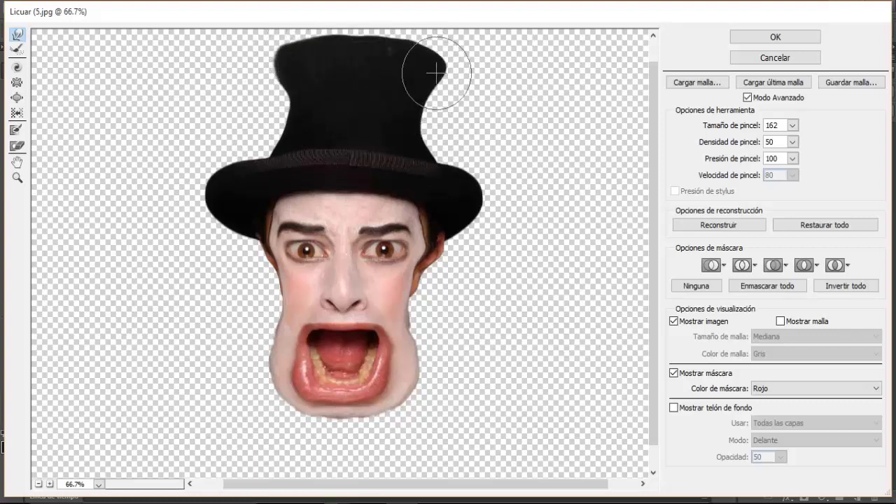
left_click_drag(274, 77, 296, 91)
mouse_move(415, 112)
left_mouse_down()
mouse_move(420, 60)
mouse_move(410, 70)
mouse_move(290, 56)
mouse_move(308, 53)
mouse_move(280, 70)
mouse_move(296, 56)
mouse_move(289, 117)
left_mouse_up()
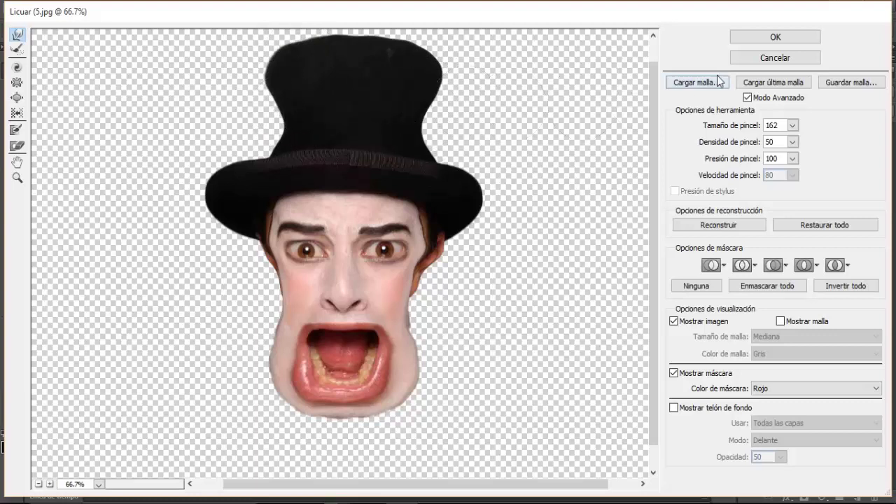
left_click(747, 41)
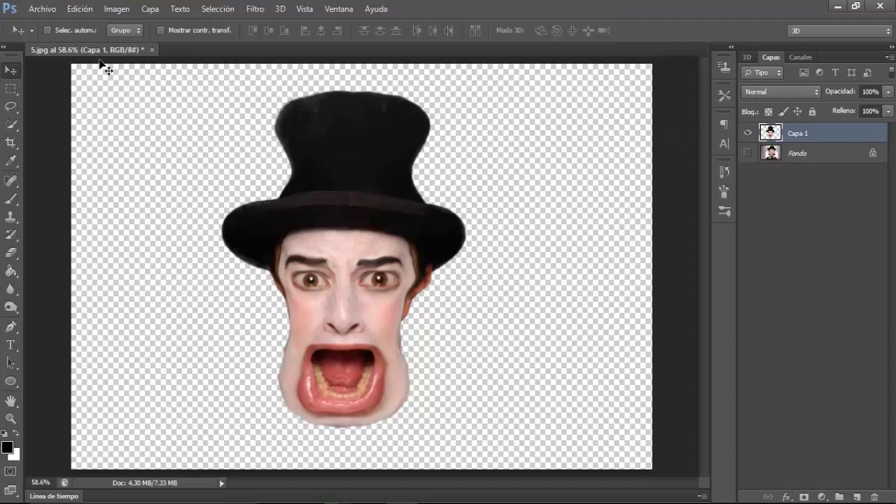
Open the glass photo 2.jpg without assigning a colour profile.
left_click(42, 9)
left_click(50, 35)
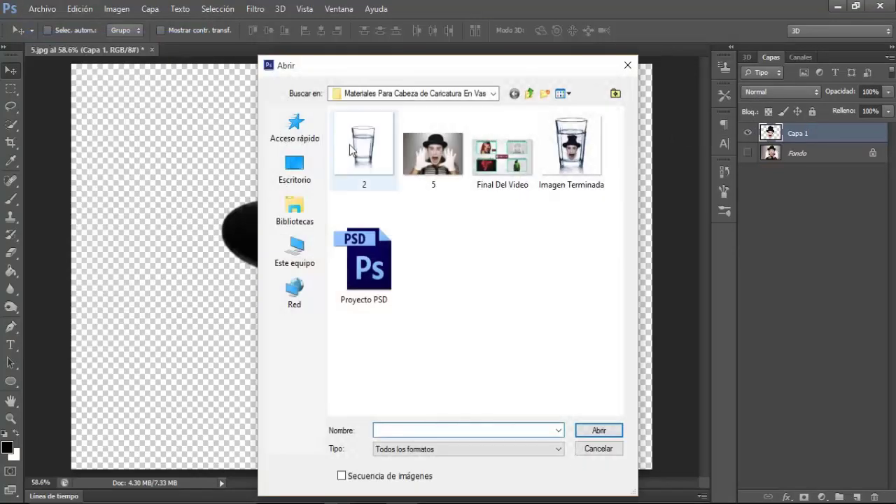
left_click(352, 149)
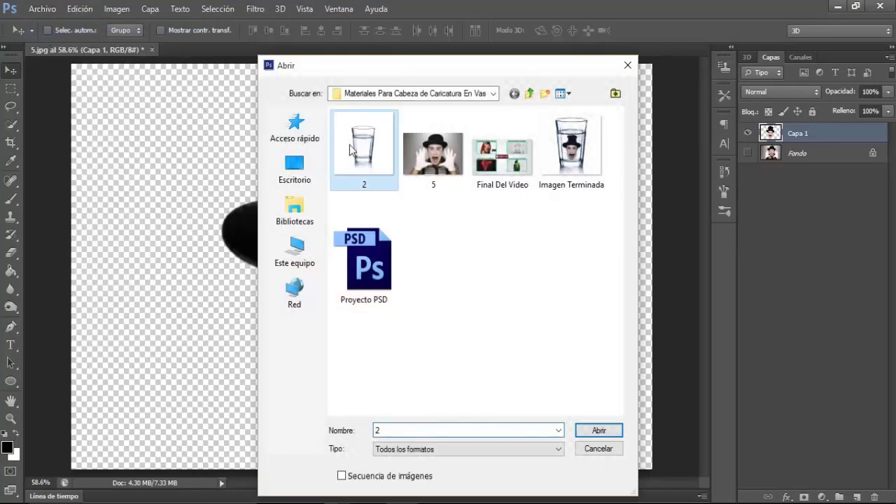
left_click(580, 427)
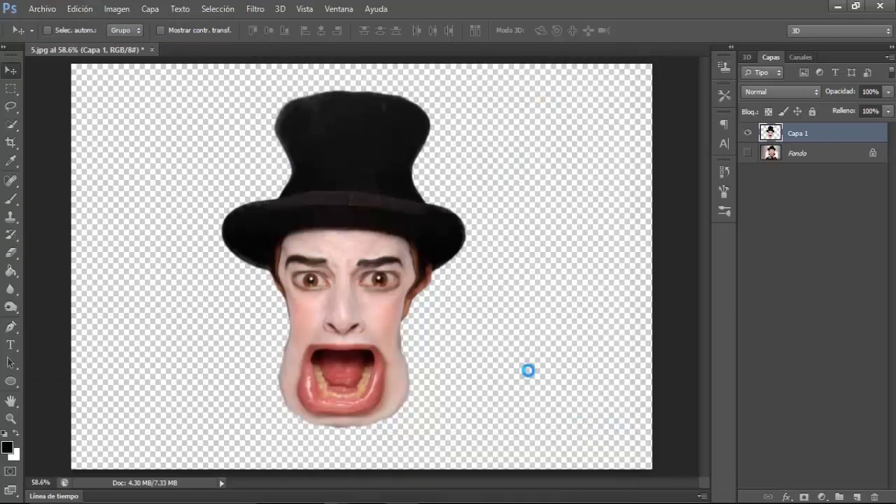
key("i")
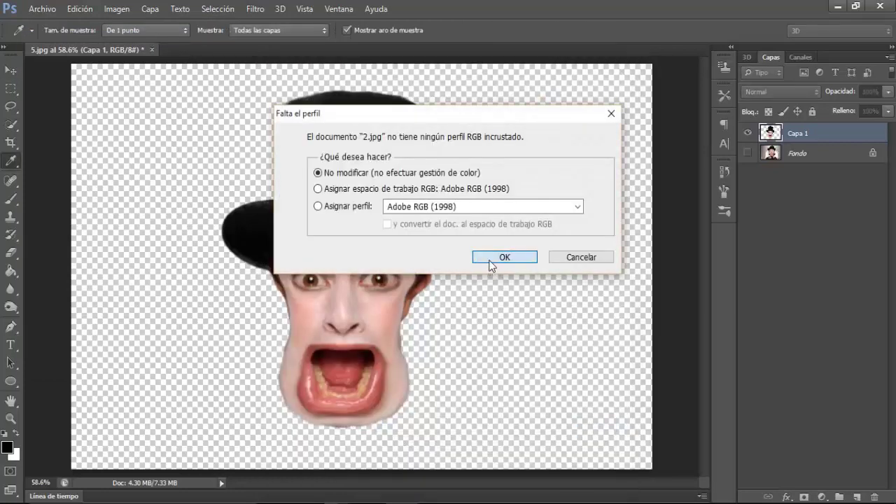
left_click(491, 258)
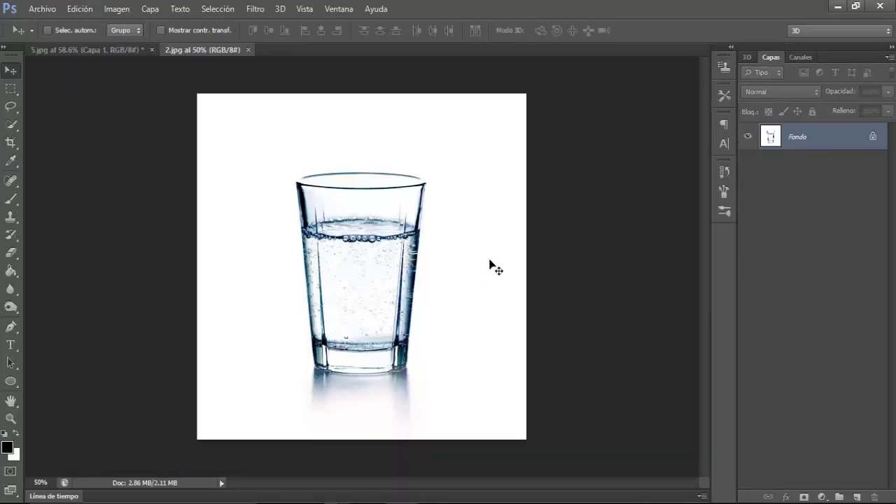
Convert Fondo to Capa 0 and crop all four edges tightly around the glass.
double_click(875, 139)
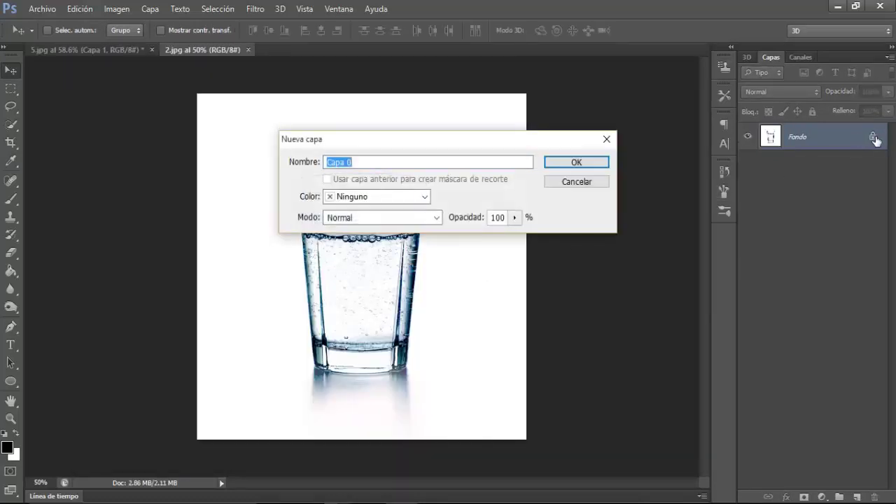
left_click(590, 161)
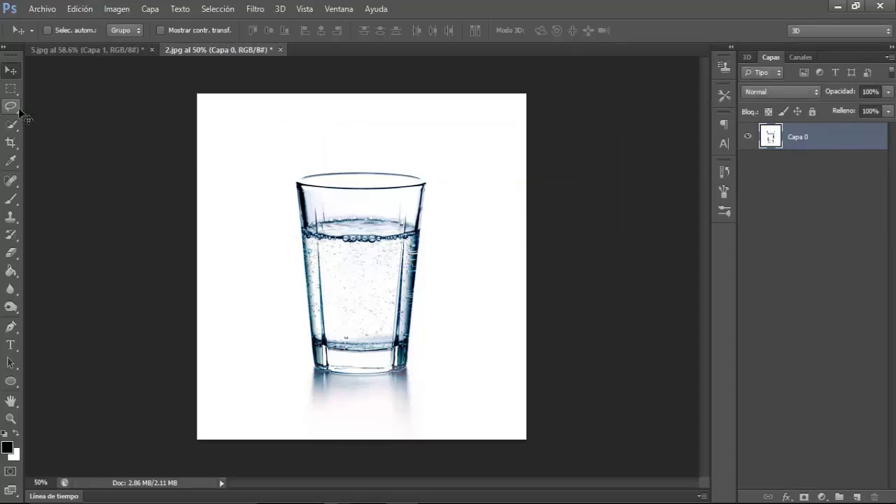
left_click(12, 142)
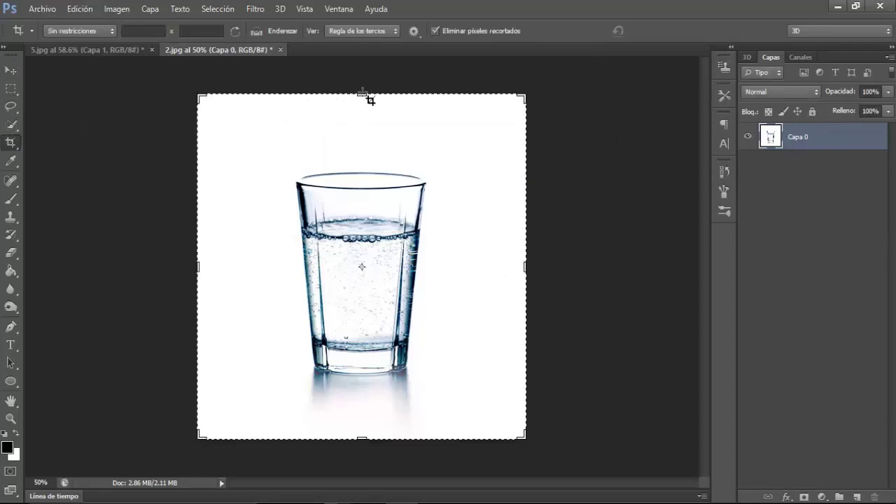
left_click_drag(371, 100, 362, 127)
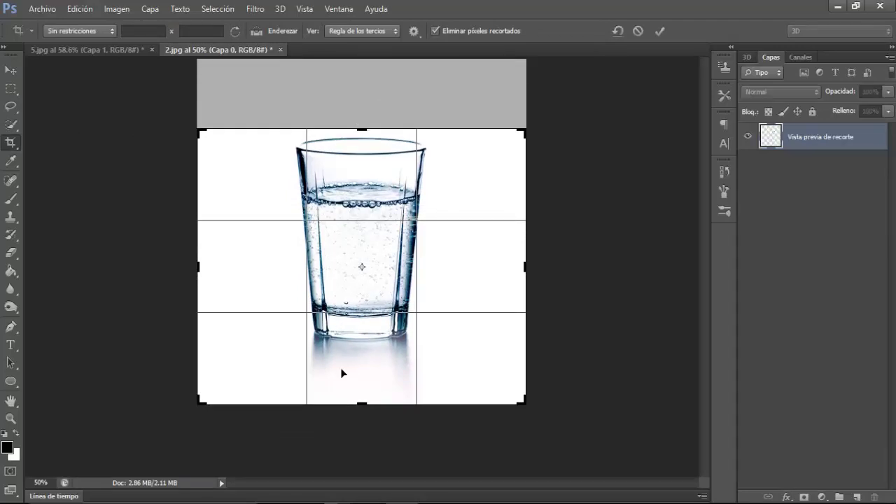
left_click_drag(361, 404, 364, 371)
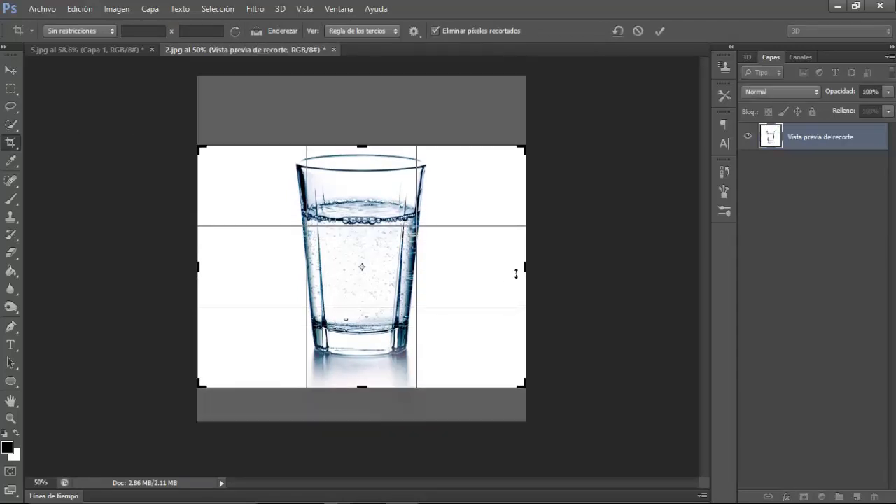
left_click_drag(524, 266, 490, 266)
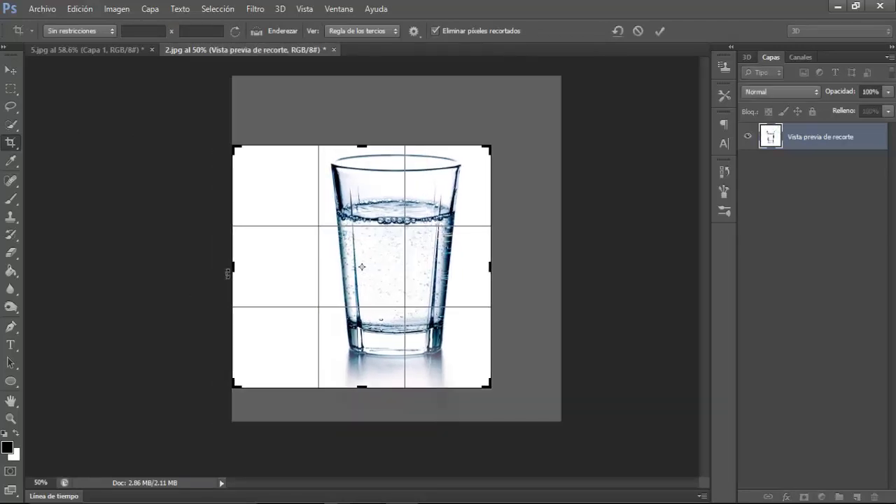
left_click_drag(233, 266, 268, 266)
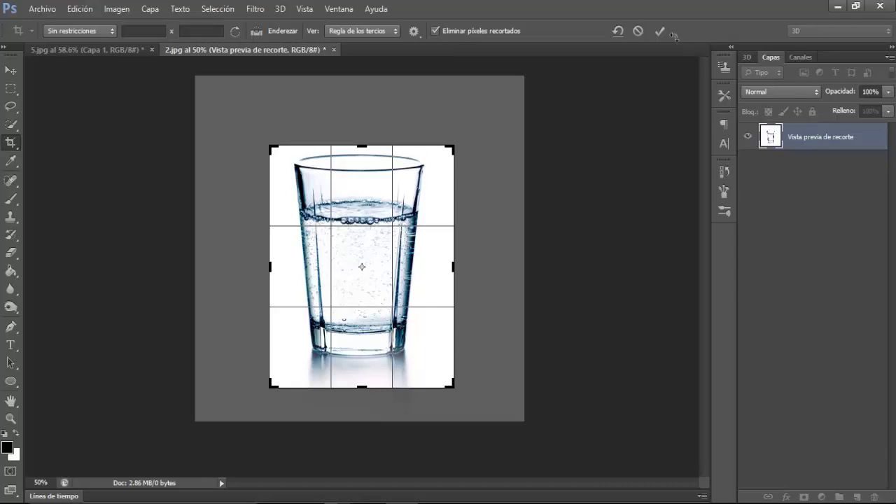
left_click(660, 31)
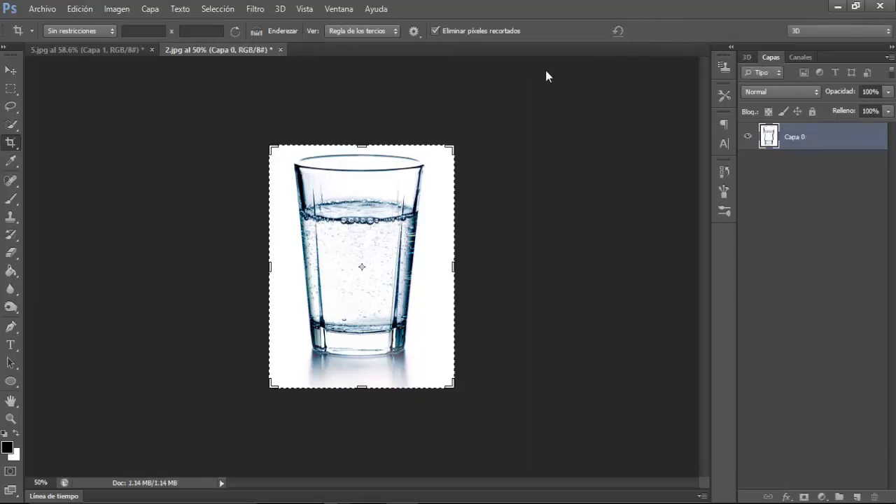
Fit the glass image to the screen and drag the mime head layer into 2.jpg.
left_click(12, 420)
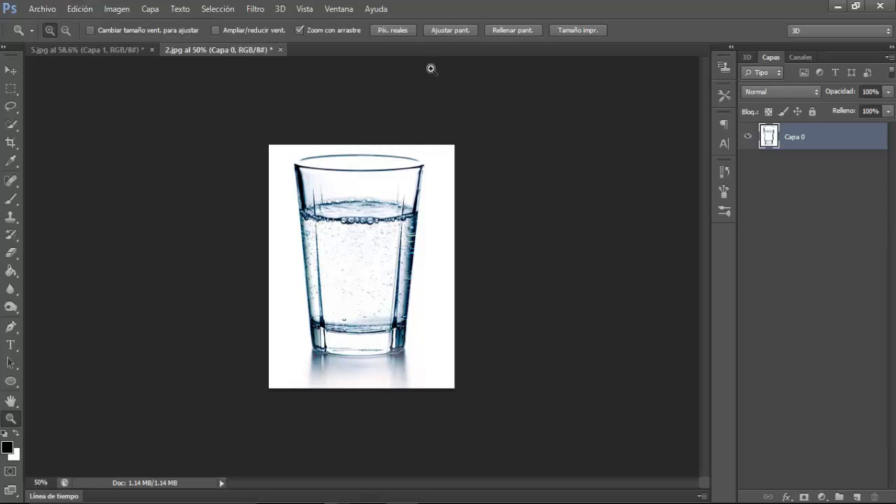
left_click(446, 31)
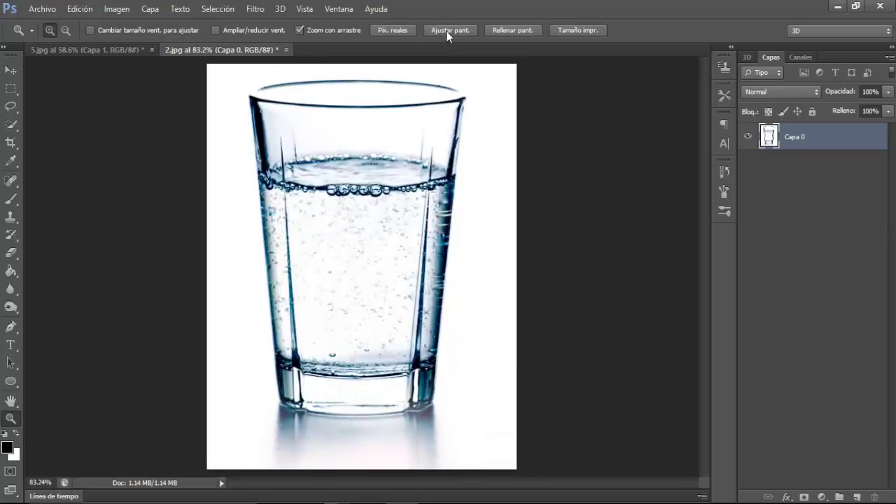
left_click(121, 50)
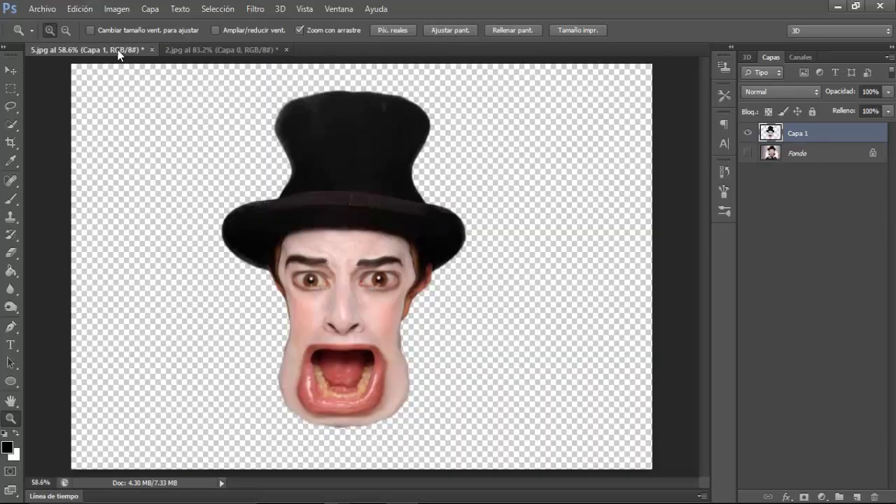
left_click(11, 71)
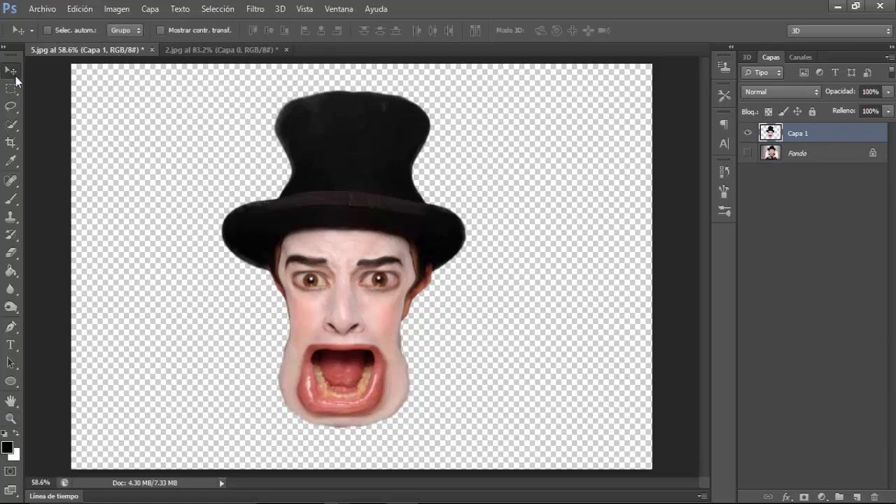
mouse_move(320, 244)
left_mouse_down()
mouse_move(228, 50)
mouse_move(348, 234)
left_mouse_up()
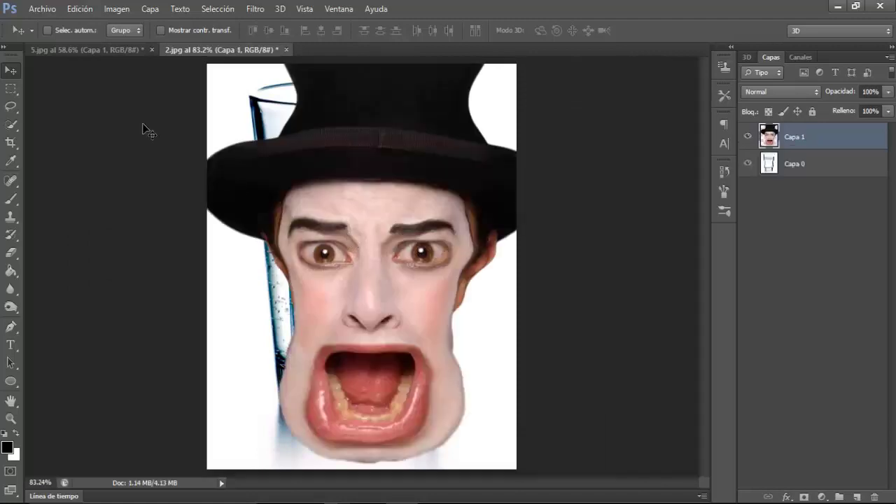
Free-transform the mime head down to about 35% and place it inside the water.
left_click(77, 9)
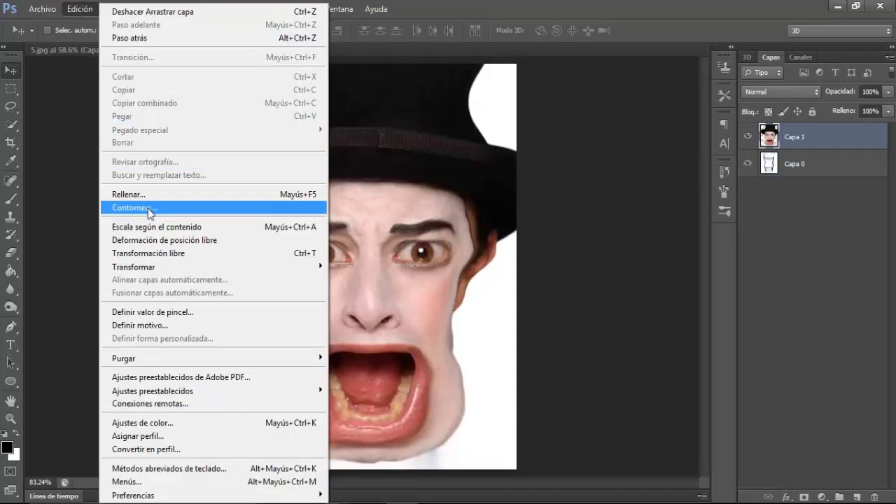
left_click(204, 252)
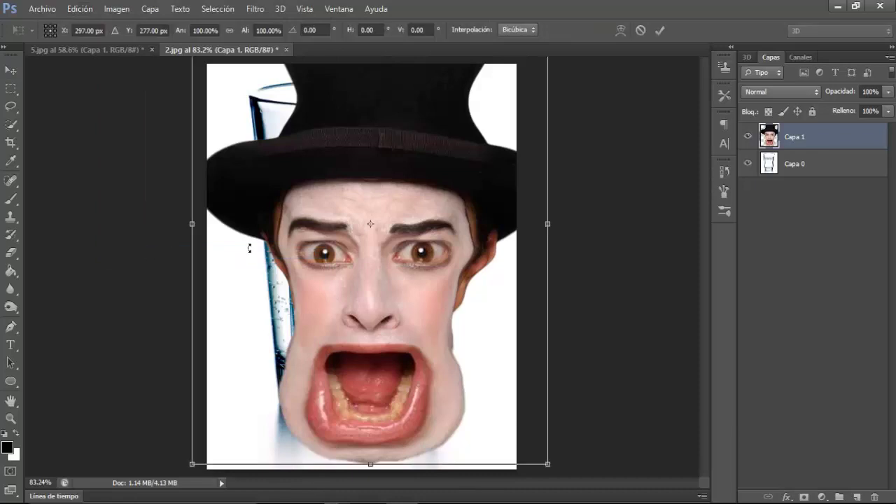
mouse_move(500, 191)
left_mouse_down()
mouse_move(456, 230)
mouse_move(426, 324)
left_mouse_up()
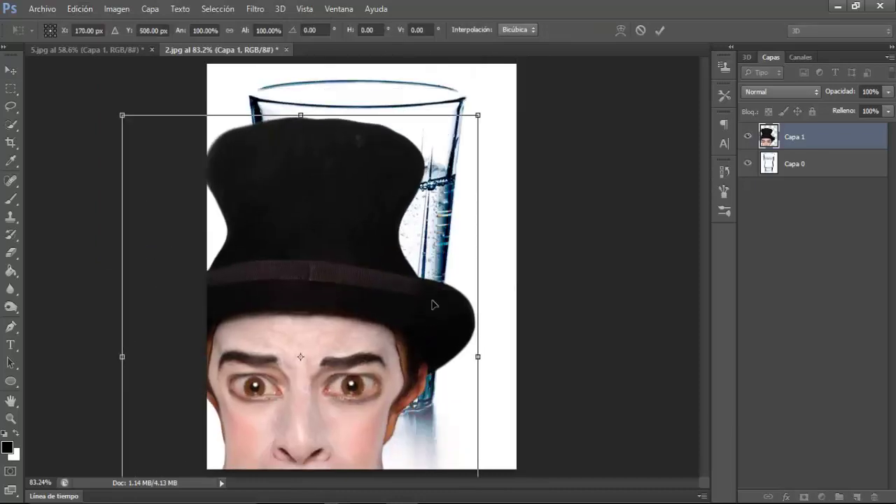
left_click_drag(456, 140, 270, 396)
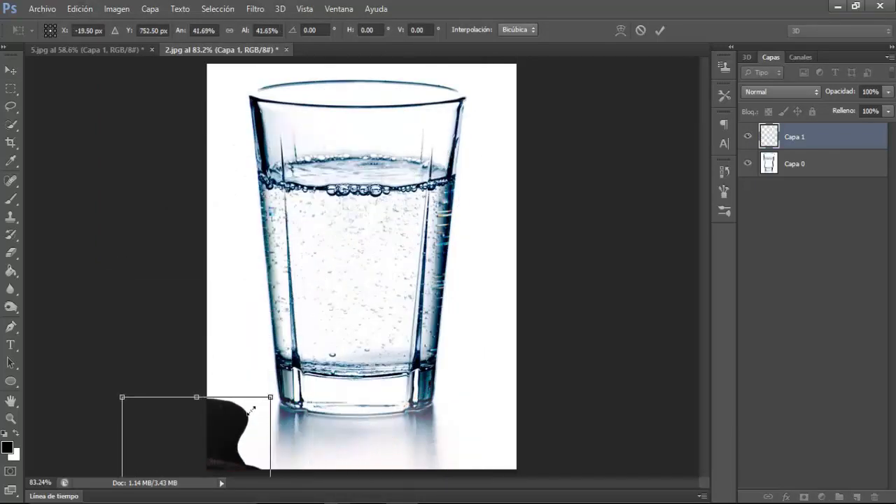
left_click_drag(240, 443, 403, 219)
left_click_drag(435, 173, 413, 205)
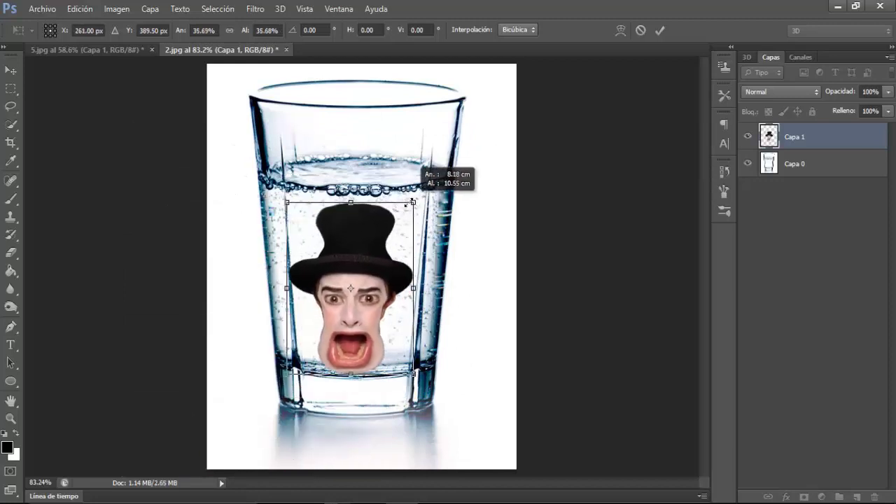
left_click_drag(378, 306, 388, 317)
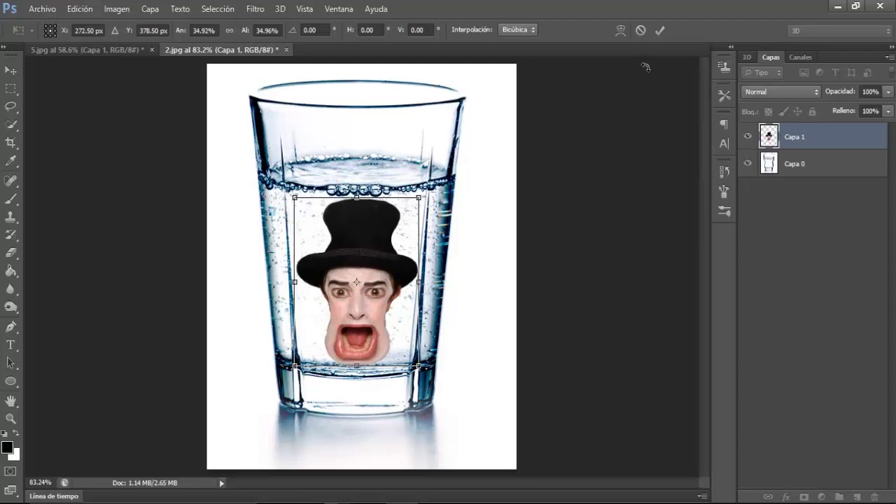
left_click(662, 35)
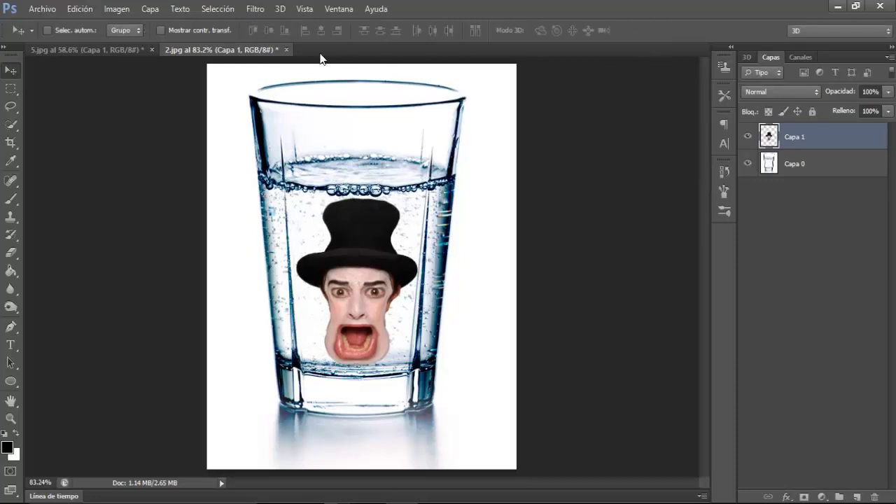
left_click(116, 9)
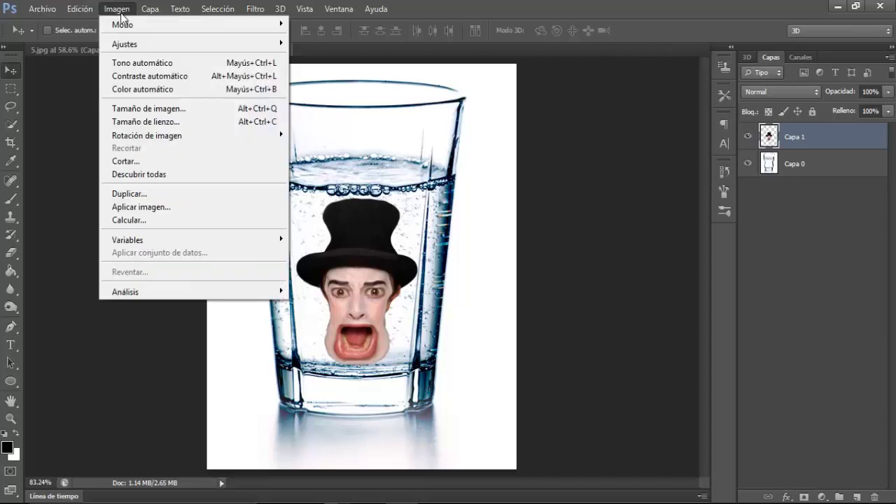
mouse_move(125, 44)
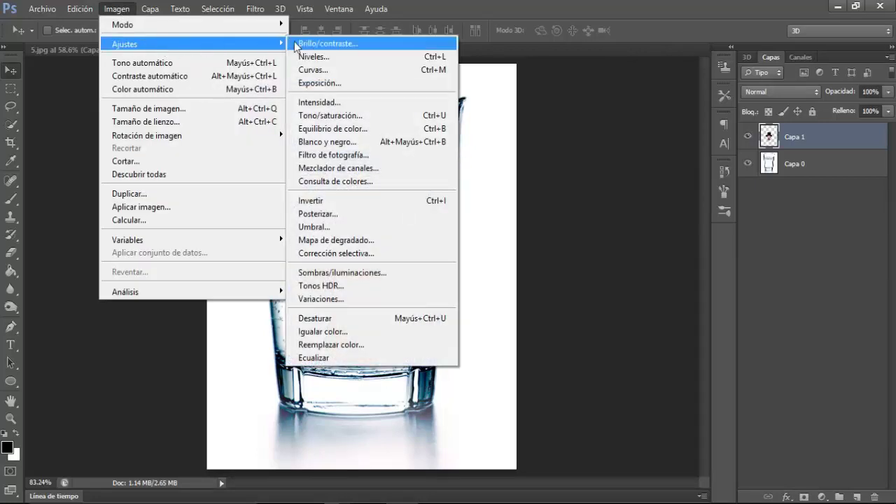
Darken the head with a Curves adjustment (input 167, output 131), then hide Capa 1.
left_click(312, 72)
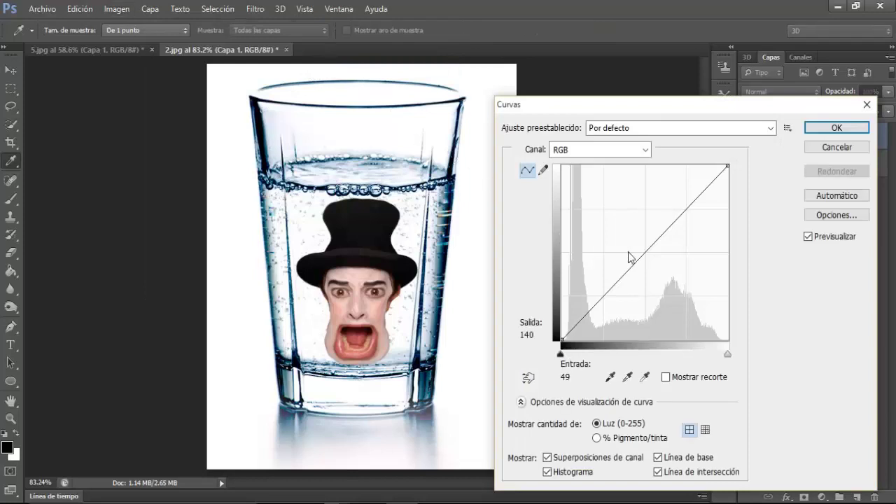
mouse_move(644, 254)
left_mouse_down()
mouse_move(655, 262)
mouse_move(670, 250)
left_mouse_up()
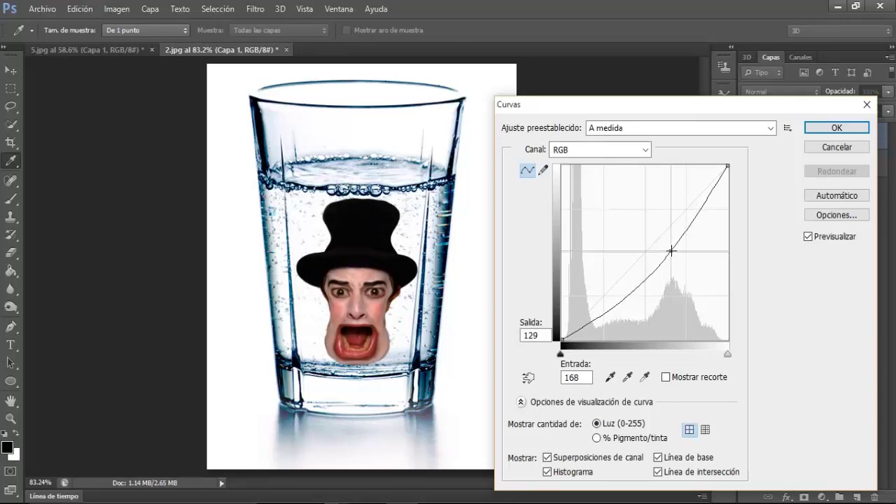
left_click(808, 238)
left_click(809, 238)
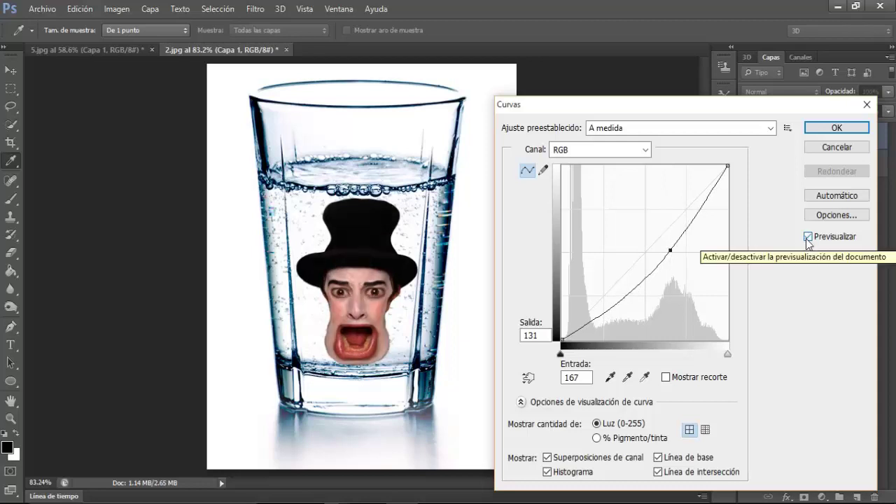
left_click(819, 128)
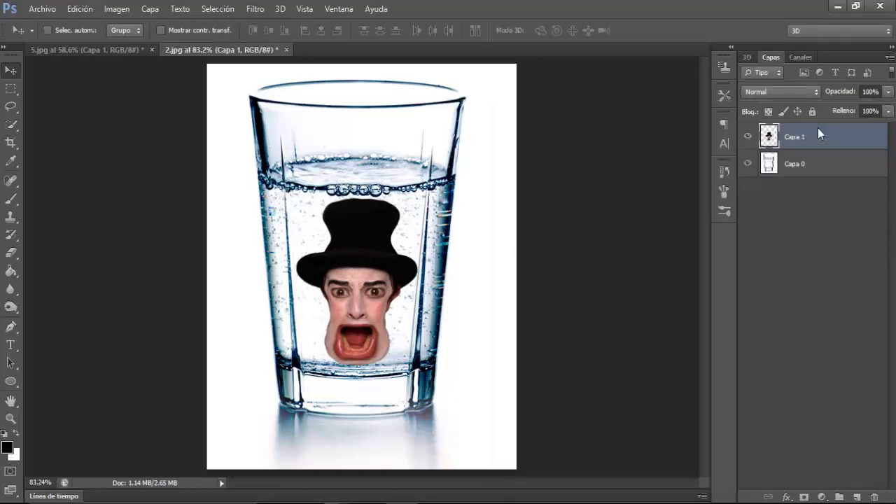
left_click(748, 137)
Lasso a patch of bubbles on Capa 0 and copy it to a new layer, Capa 2.
left_click(791, 167)
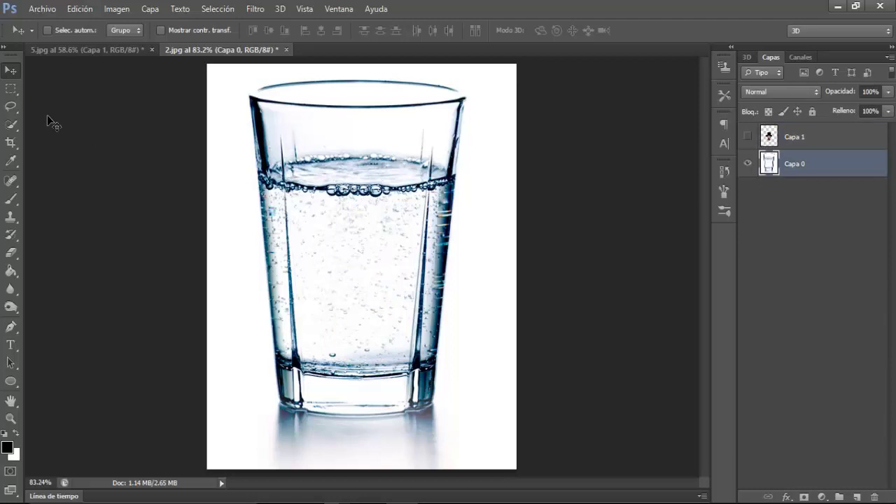
left_click(14, 107)
left_click(43, 106)
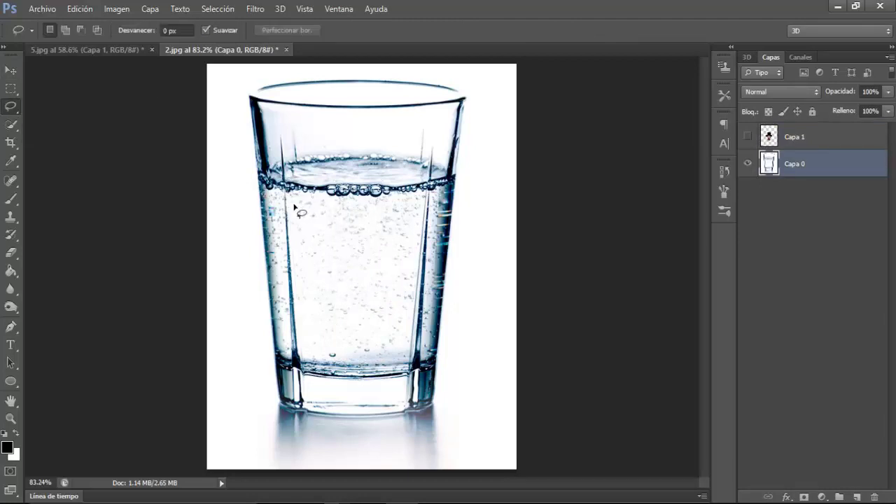
mouse_move(294, 206)
left_mouse_down()
mouse_move(397, 342)
mouse_move(326, 213)
mouse_move(295, 206)
left_mouse_up()
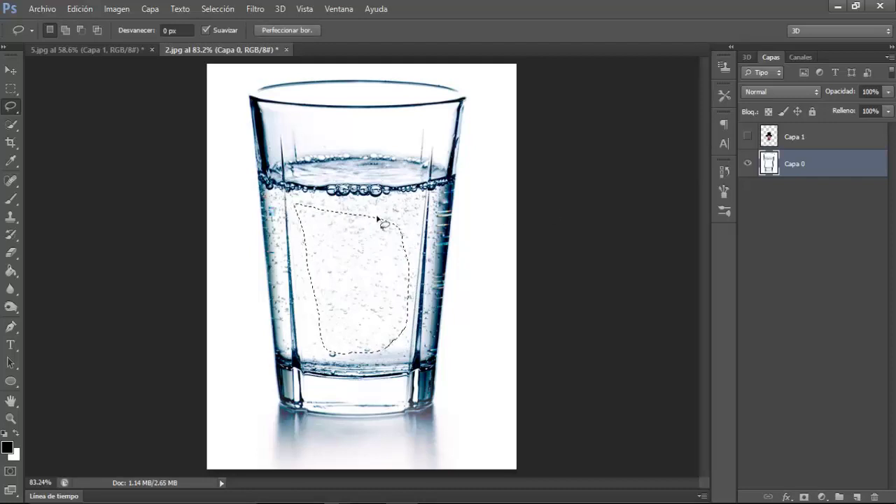
right_click(361, 247)
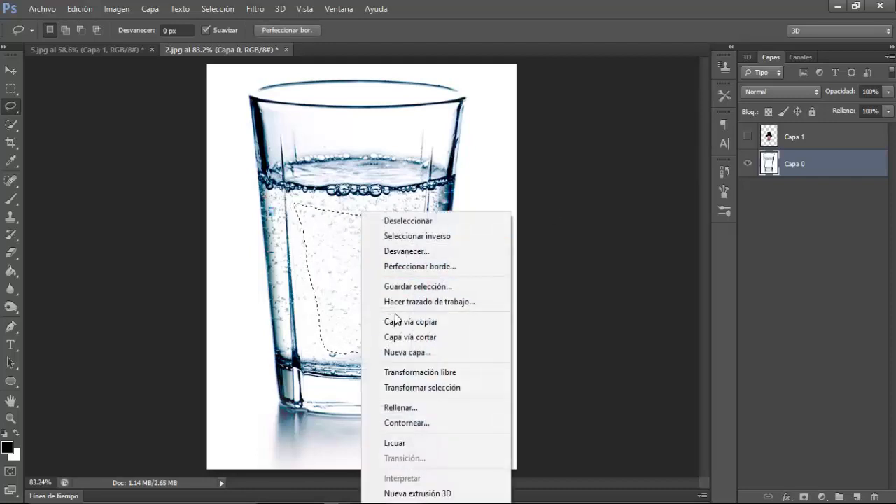
left_click(404, 321)
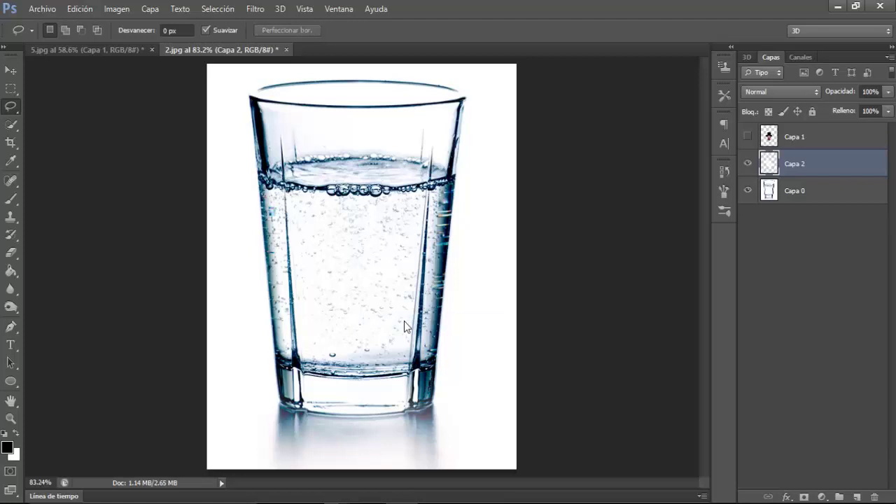
Move Capa 2 above Capa 1, show the face, and set Capa 2 to Multiply.
left_click_drag(804, 172, 808, 133)
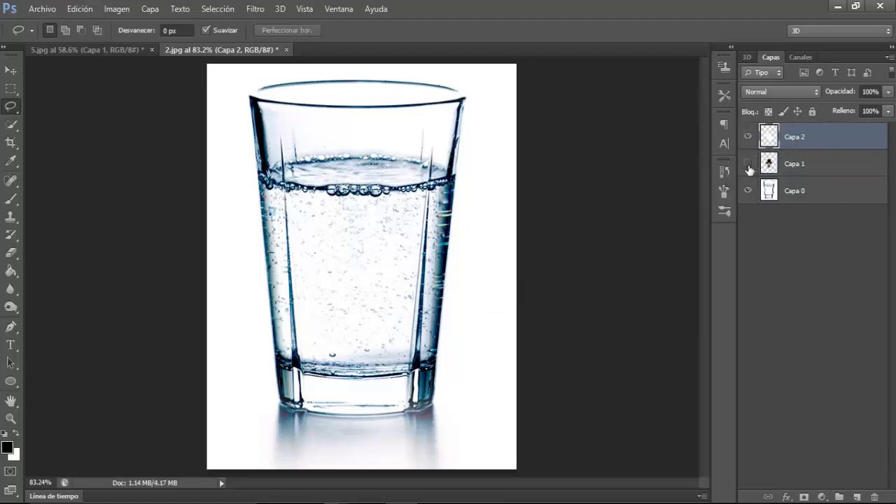
left_click(748, 164)
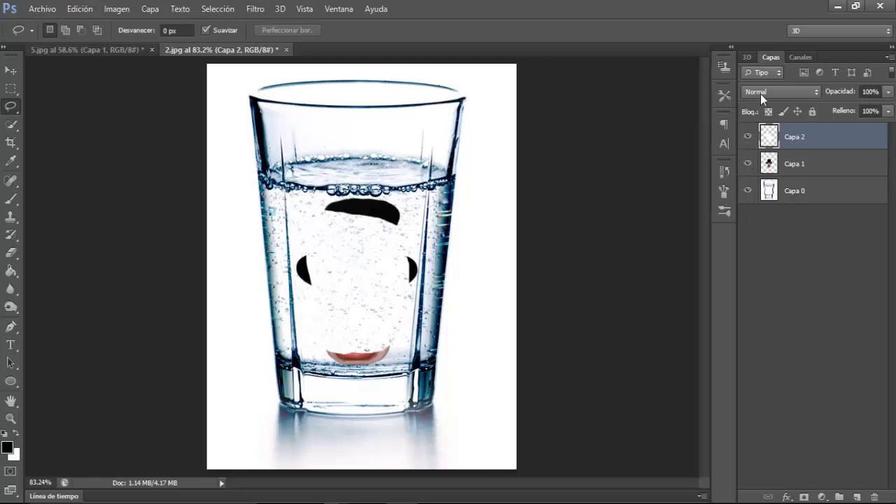
left_click(761, 93)
left_click(756, 150)
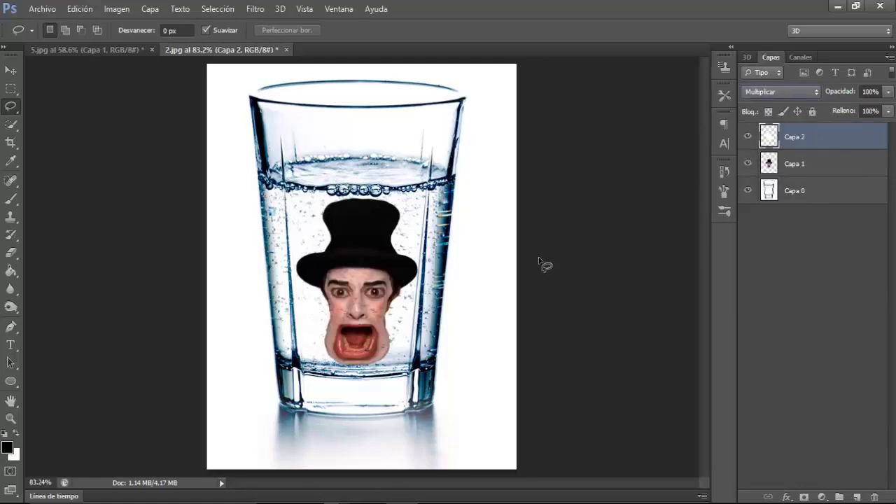
Enlarge the bubble patch with Free Transform and shift it left over the face.
left_click(80, 13)
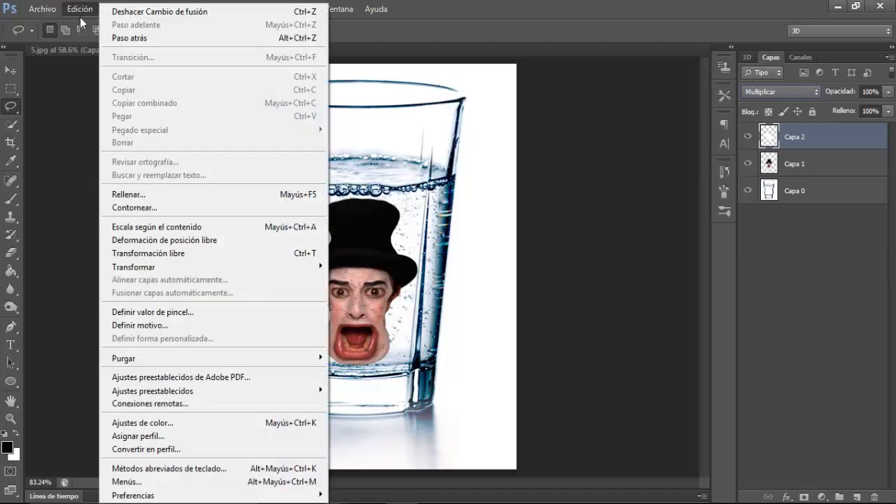
left_click(139, 253)
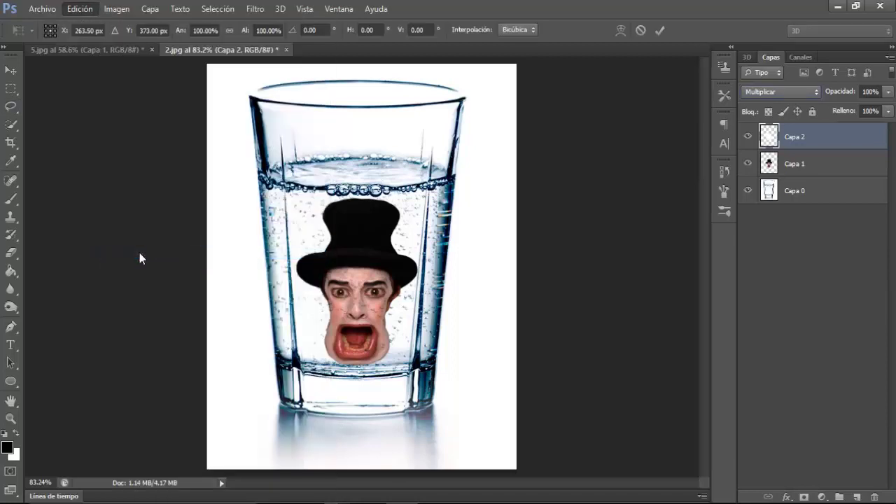
left_click_drag(295, 353, 275, 378)
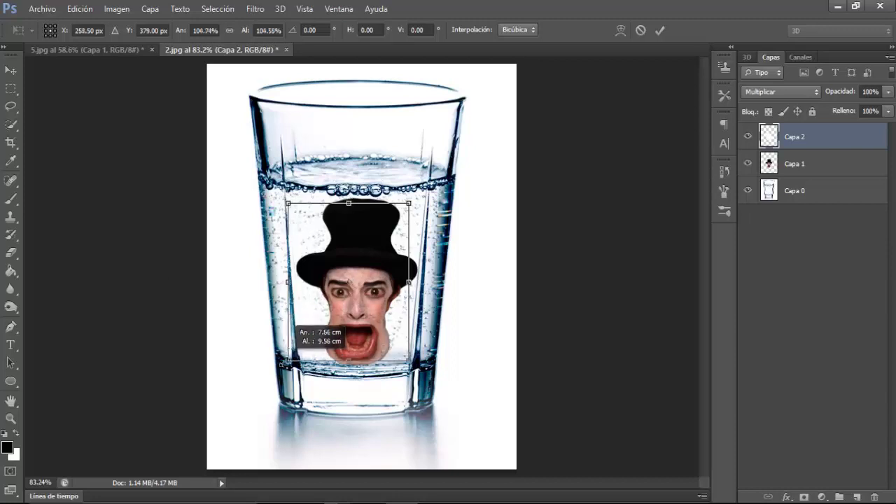
left_click_drag(409, 203, 430, 175)
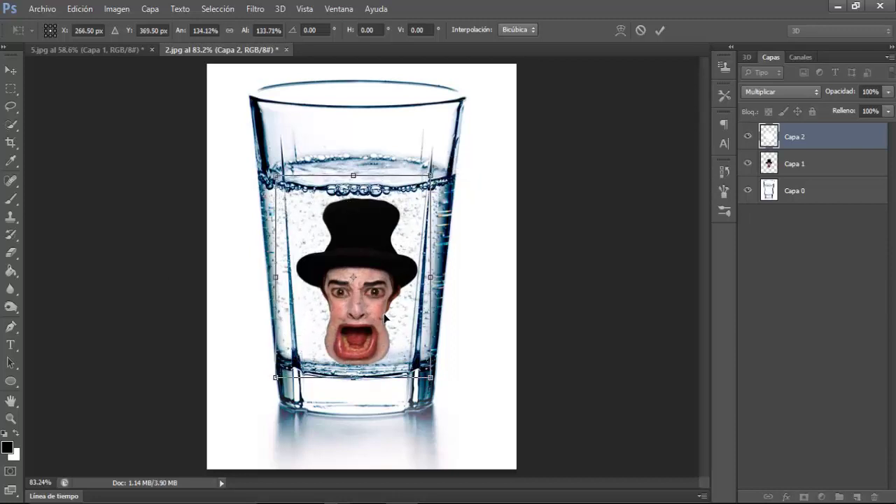
left_click_drag(384, 318, 370, 322)
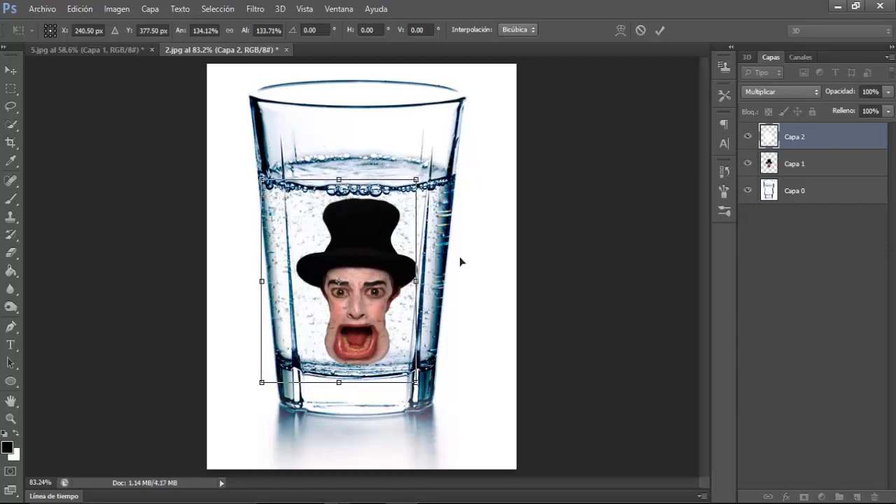
left_click(662, 29)
key("l")
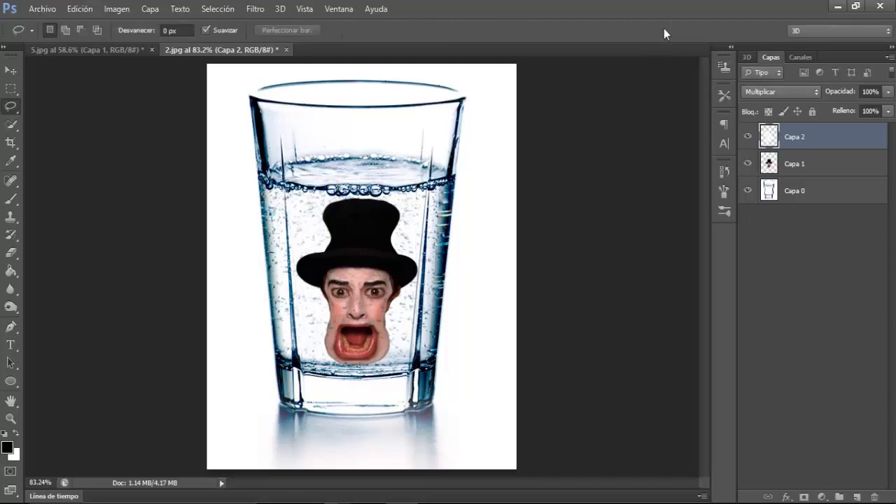
Hide Capa 2 and the top-hat face layer, and make Capa 0 active.
left_click(748, 137)
left_click(749, 138)
left_click(749, 138)
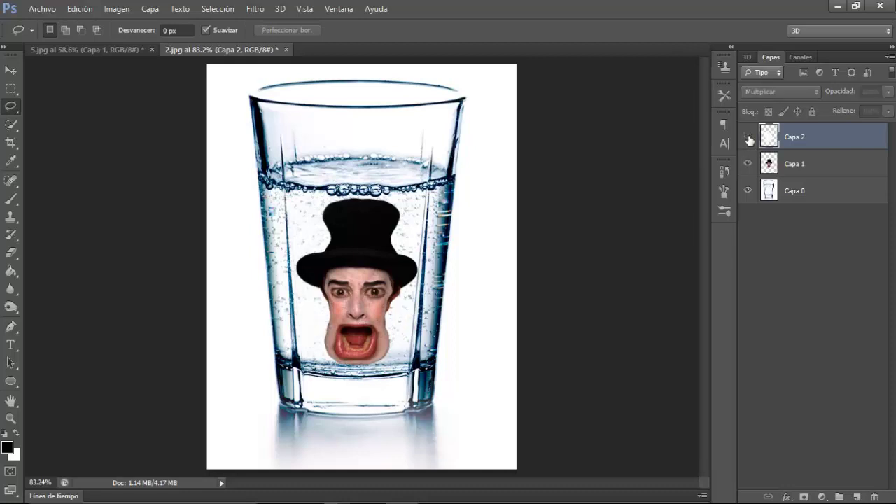
left_click(748, 165)
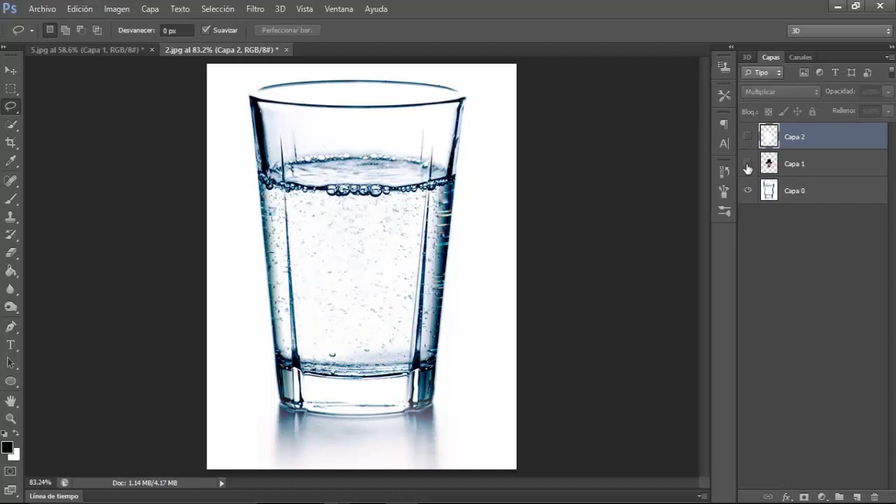
left_click(798, 199)
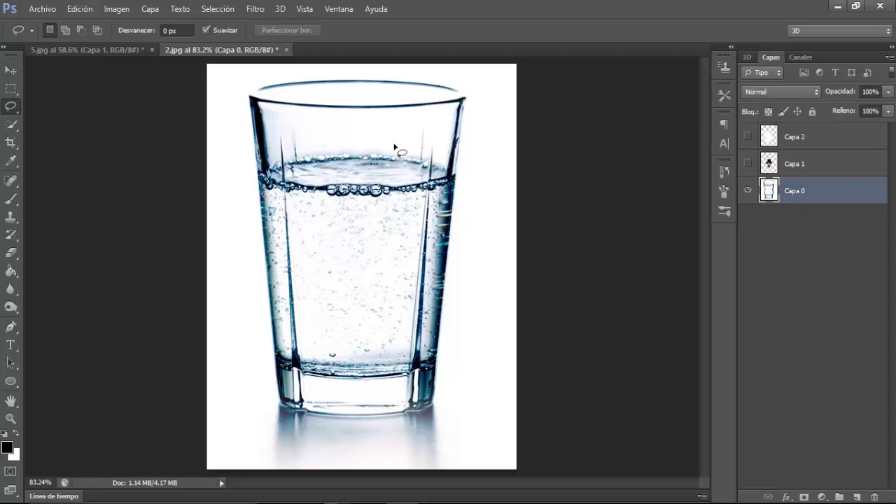
Lasso another bubble area and copy it to a new layer, Capa 3.
left_click_drag(11, 106, 52, 112)
left_click_drag(331, 355, 332, 352)
right_click(332, 355)
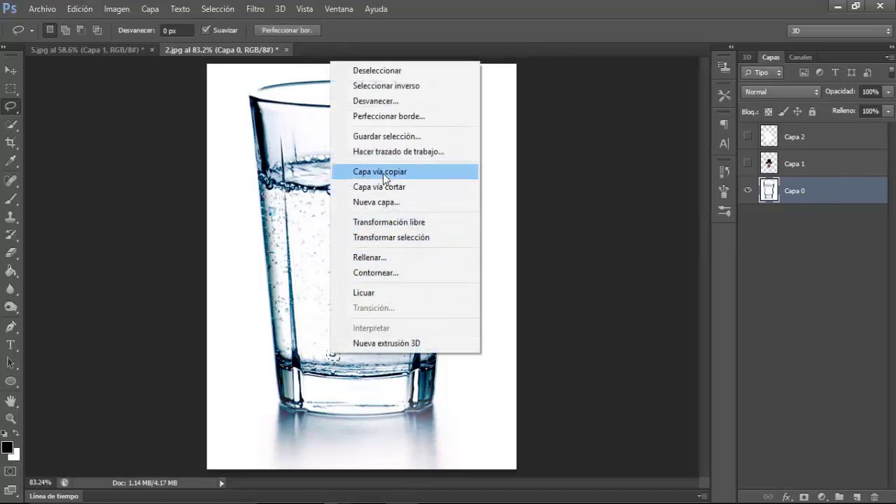
left_click(380, 172)
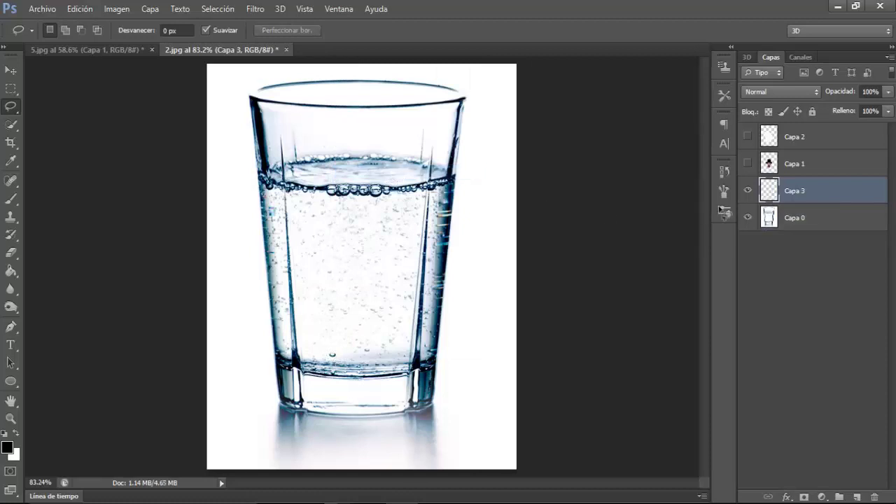
Move Capa 3 above Capa 1, show the face, and group Capa 3 as 'Gotas'.
left_click_drag(802, 199, 811, 162)
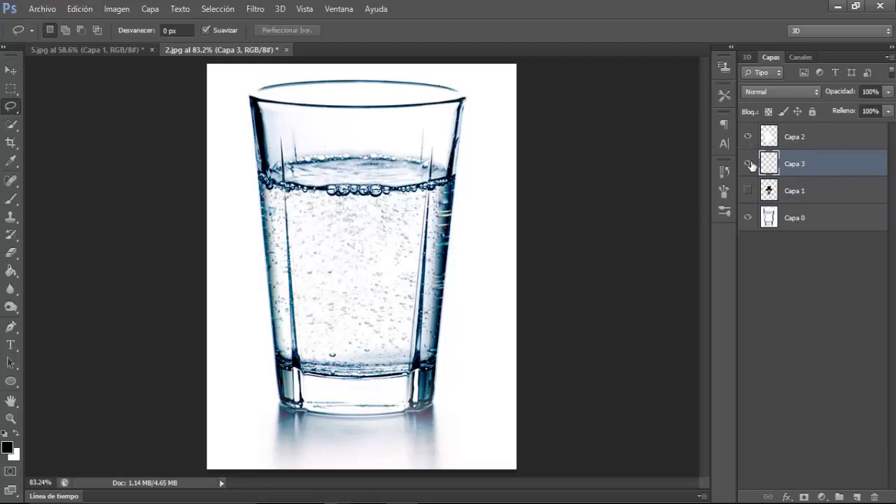
left_click(748, 191)
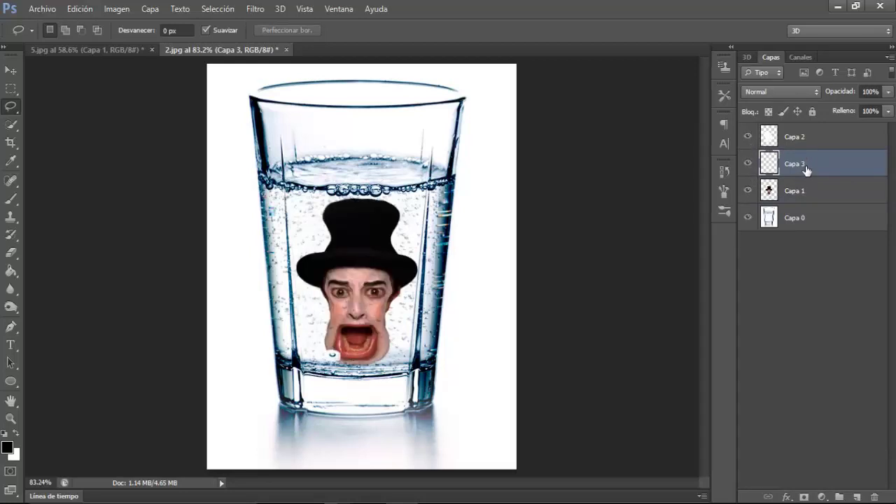
left_click(150, 8)
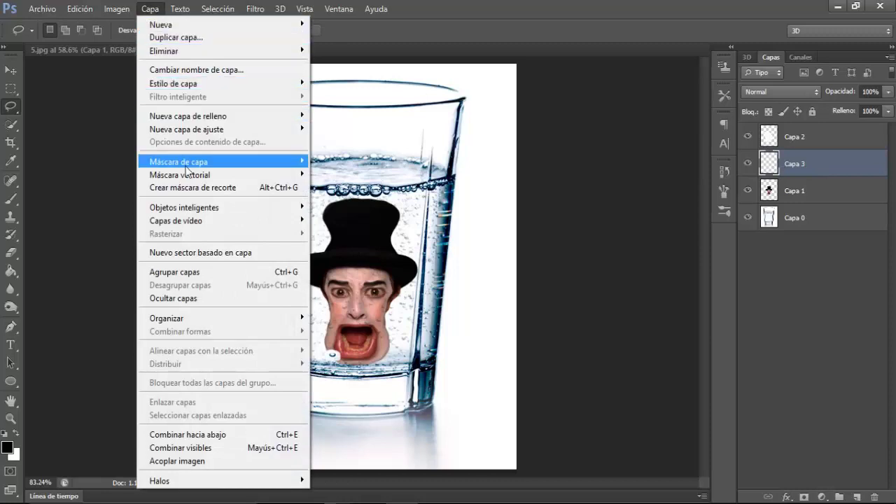
left_click(175, 273)
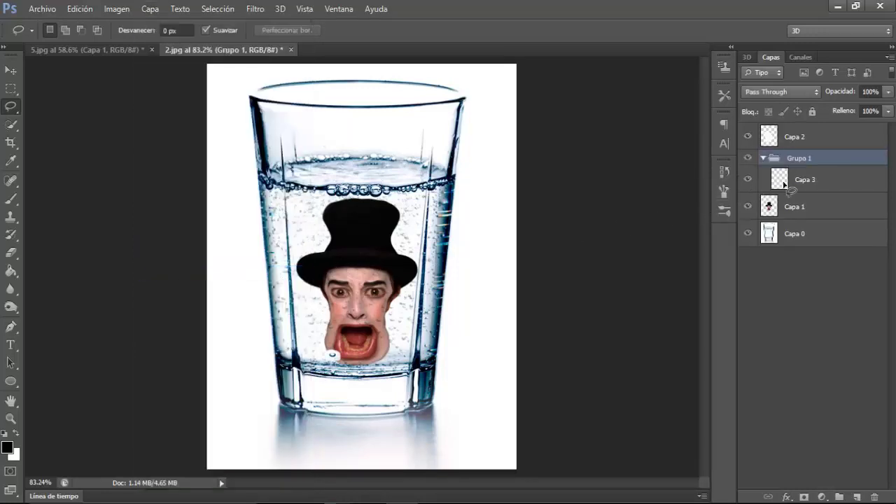
double_click(798, 158)
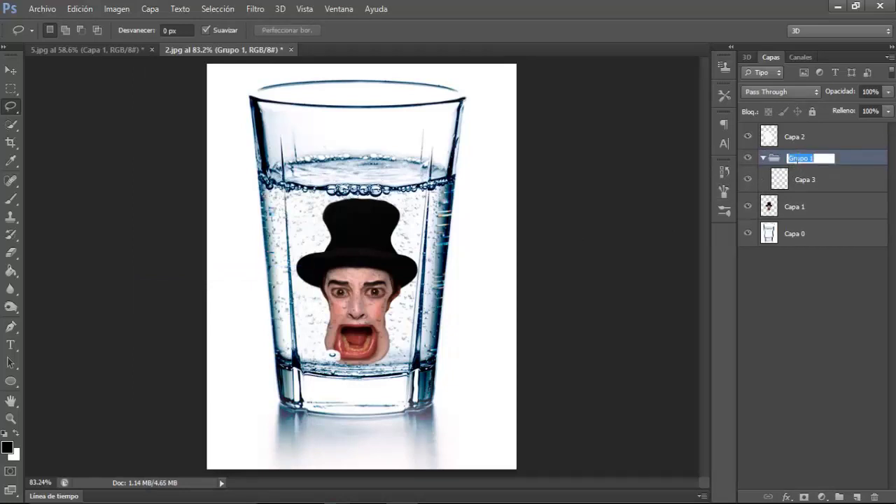
type("Gotas")
key("Return")
Set Capa 3 inside the Gotas group to Multiply blend mode.
left_click(801, 184)
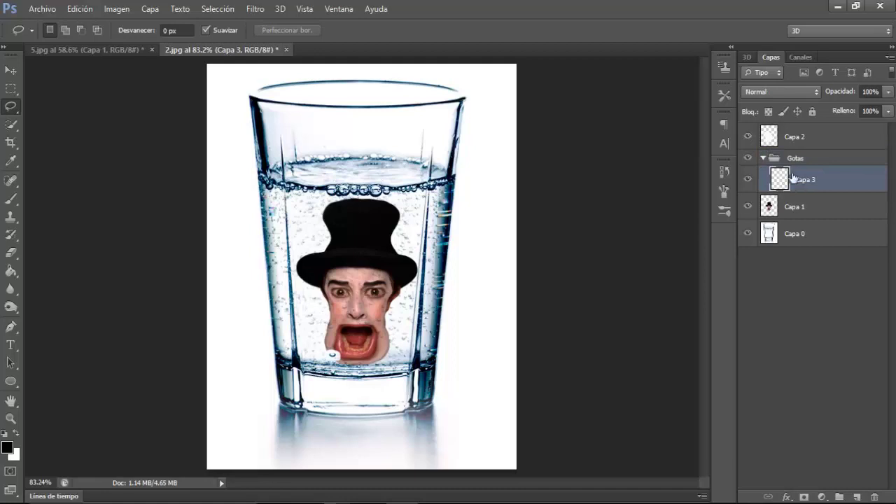
left_click(778, 98)
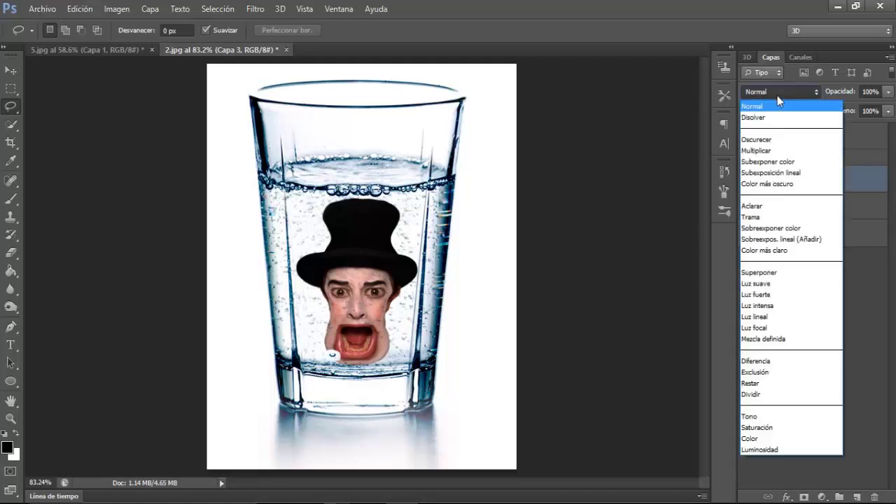
left_click(767, 149)
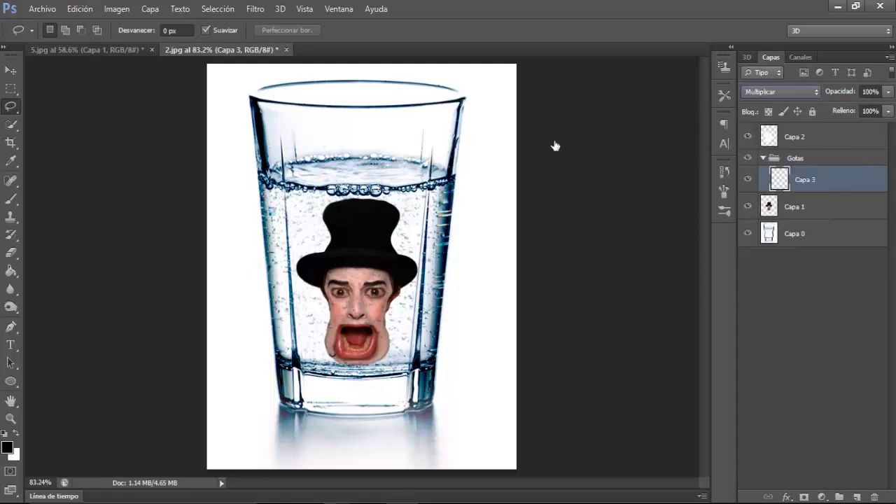
left_click(12, 71)
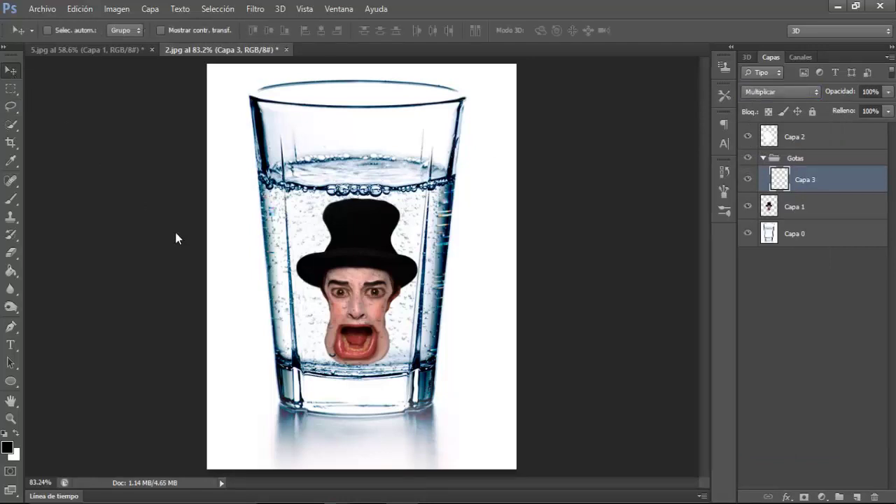
Position Capa 3 and its first bubble copies over the face's right cheek.
left_click_drag(350, 364, 368, 352)
left_click_drag(811, 187, 857, 496)
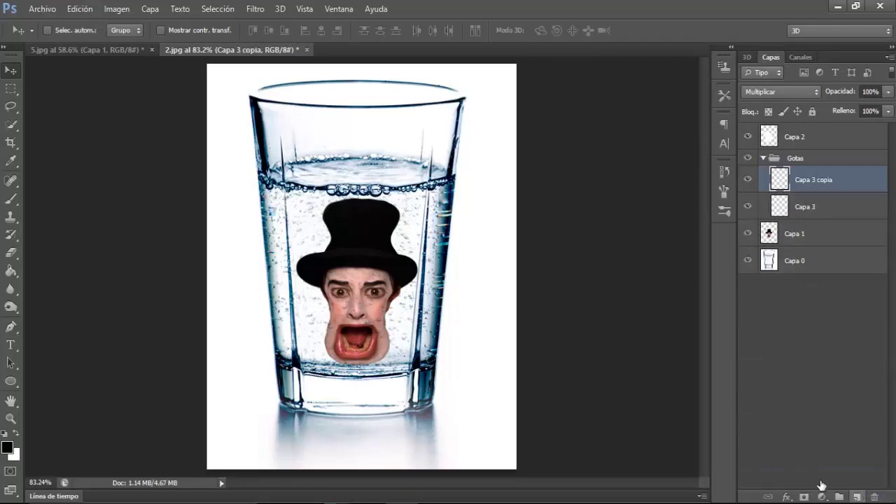
left_click_drag(359, 349, 360, 342)
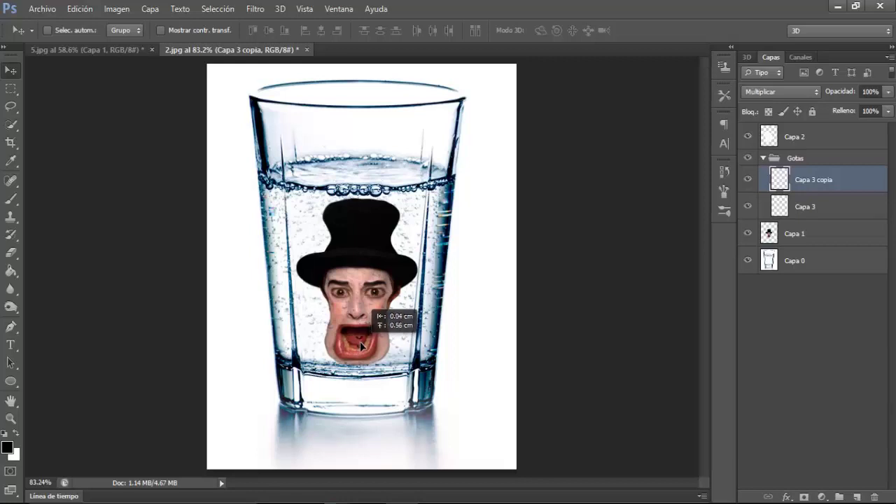
left_click_drag(801, 212, 856, 497)
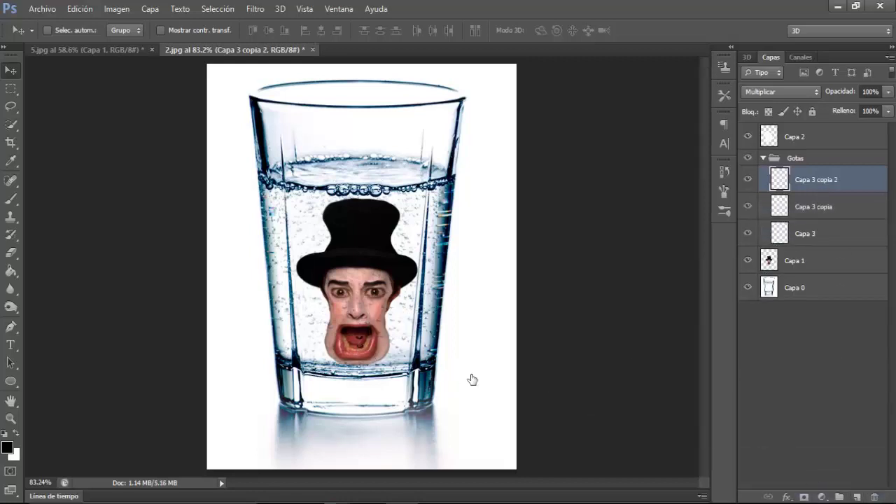
left_click_drag(379, 346, 387, 348)
left_click_drag(810, 179, 857, 497)
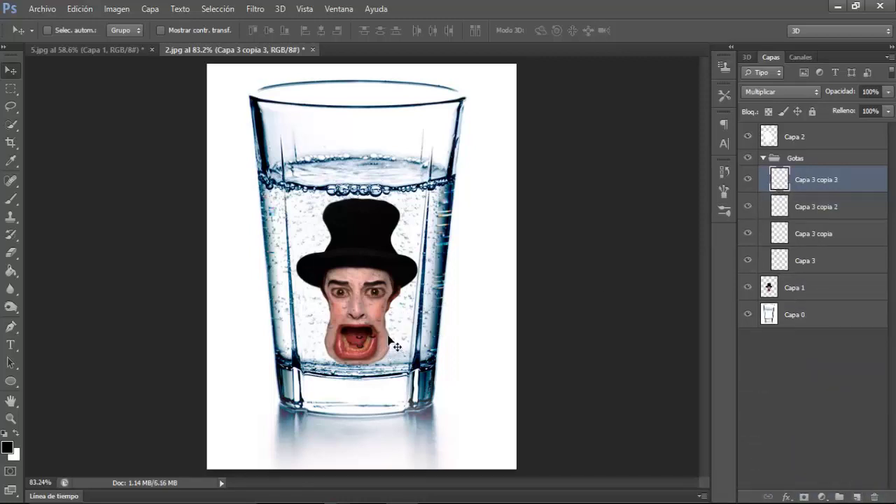
left_click_drag(389, 337, 381, 325)
left_click_drag(812, 180, 857, 496)
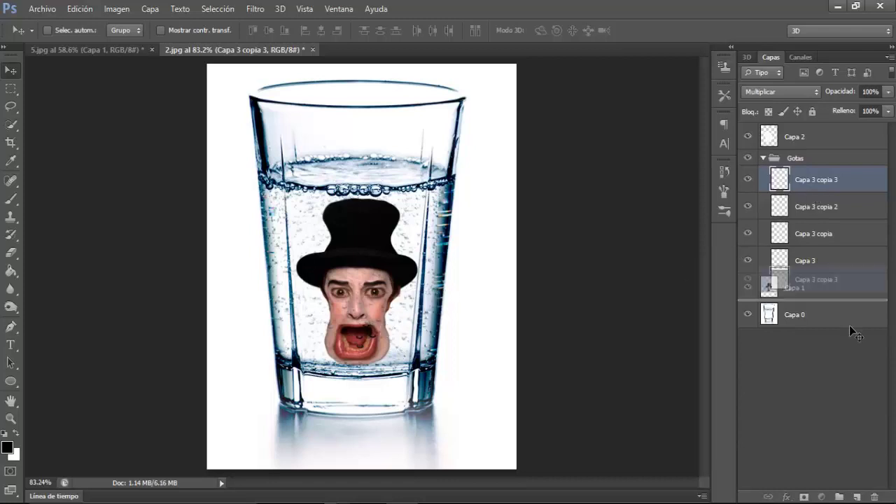
left_click_drag(396, 359, 401, 336)
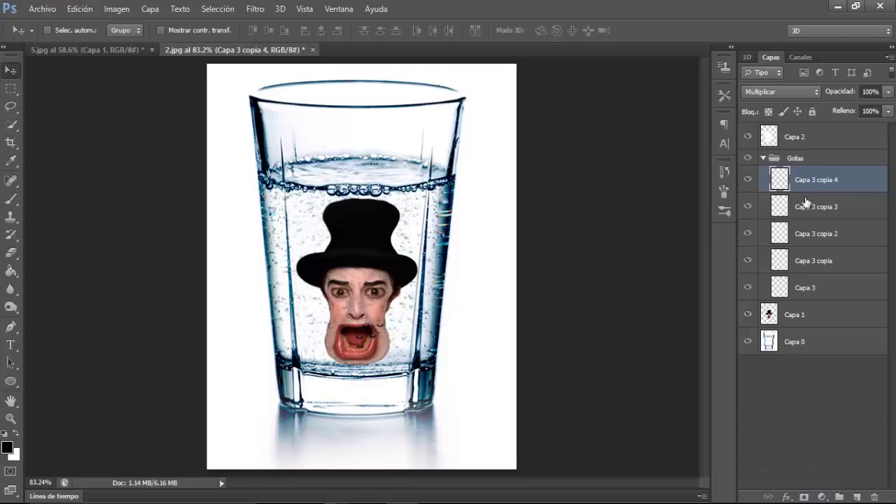
Duplicate and scatter more bubble copies around the face, through Capa 3 copia 11.
left_click_drag(807, 184, 857, 497)
left_click_drag(399, 335, 396, 329)
left_click_drag(812, 180, 857, 497)
left_click_drag(375, 346, 388, 336)
left_click_drag(811, 184, 857, 496)
left_click_drag(400, 329, 406, 337)
mouse_move(813, 180)
left_mouse_down()
mouse_move(826, 332)
mouse_move(857, 496)
left_mouse_up()
left_click_drag(400, 334, 388, 310)
left_click_drag(813, 179, 857, 497)
left_click_drag(408, 329, 392, 312)
left_click_drag(815, 184, 857, 496)
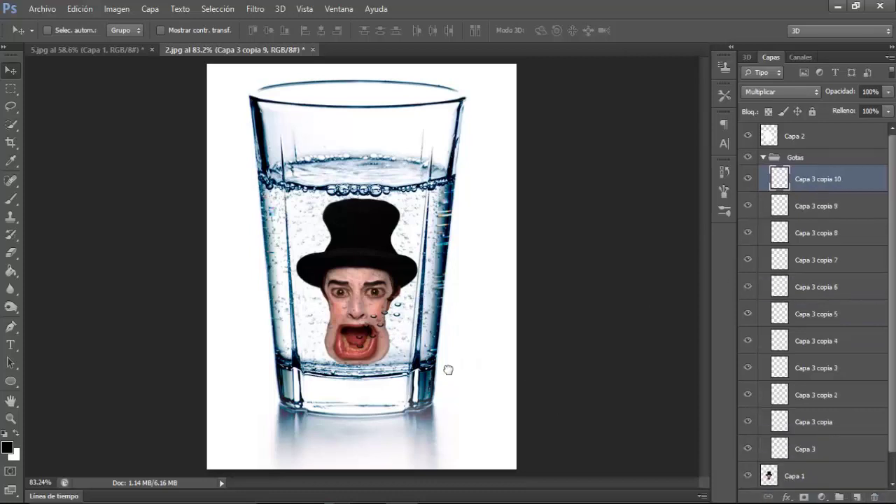
left_click_drag(448, 370, 397, 319)
left_click_drag(815, 180, 857, 497)
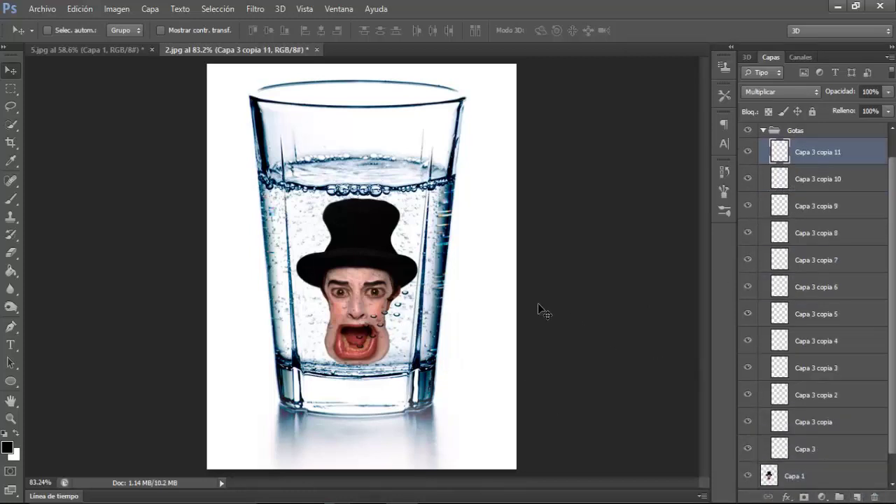
left_click_drag(418, 312, 424, 245)
Add bubble copies up to Capa 3 copia 20, spreading them up the glass beside the hat.
left_click_drag(815, 152, 861, 496)
left_click_drag(421, 392, 460, 292)
left_click_drag(819, 418, 857, 497)
left_click_drag(412, 306, 413, 299)
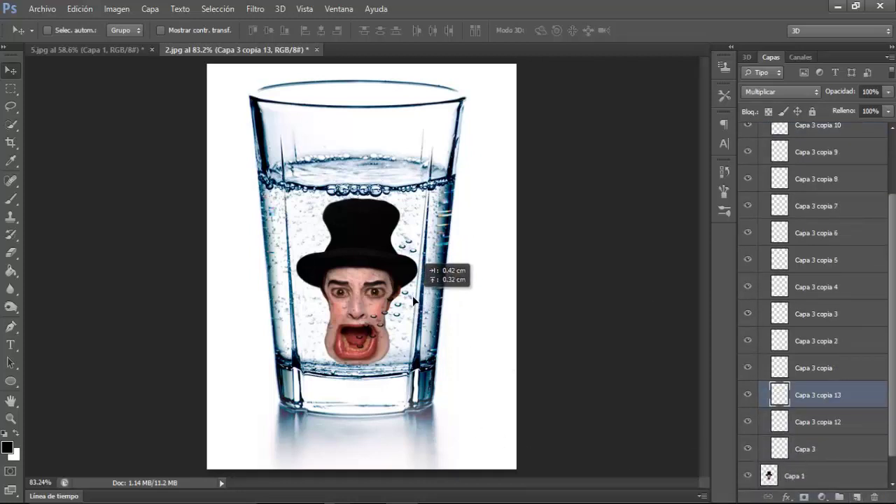
mouse_move(816, 395)
left_mouse_down()
mouse_move(855, 440)
mouse_move(857, 496)
left_mouse_up()
left_click_drag(403, 284, 399, 269)
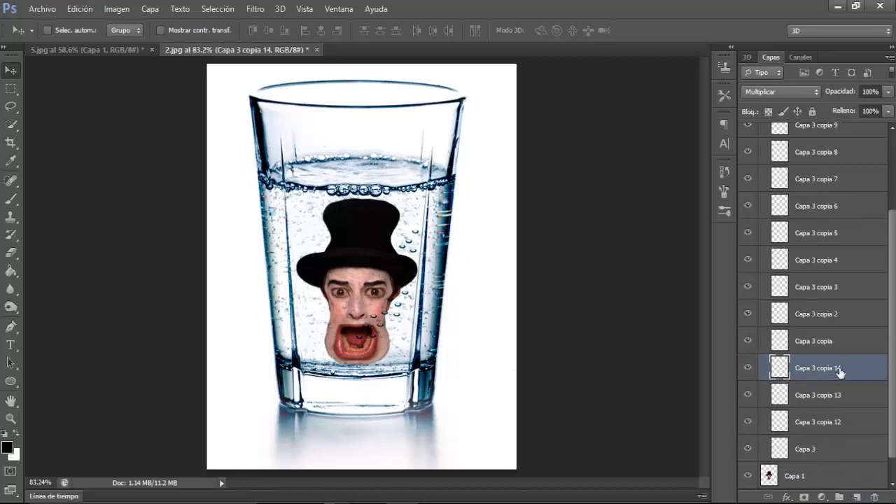
left_click_drag(840, 371, 857, 496)
left_click_drag(421, 278, 425, 291)
key("ctrl+j")
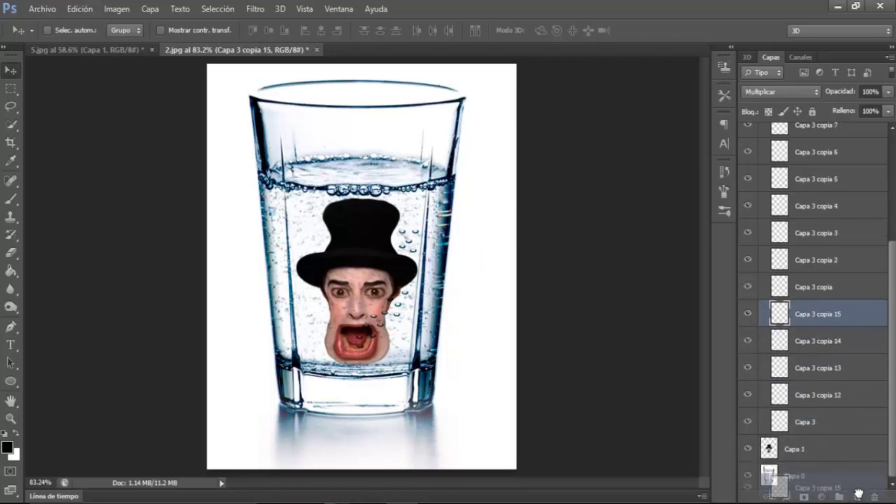
left_click_drag(837, 317, 862, 492)
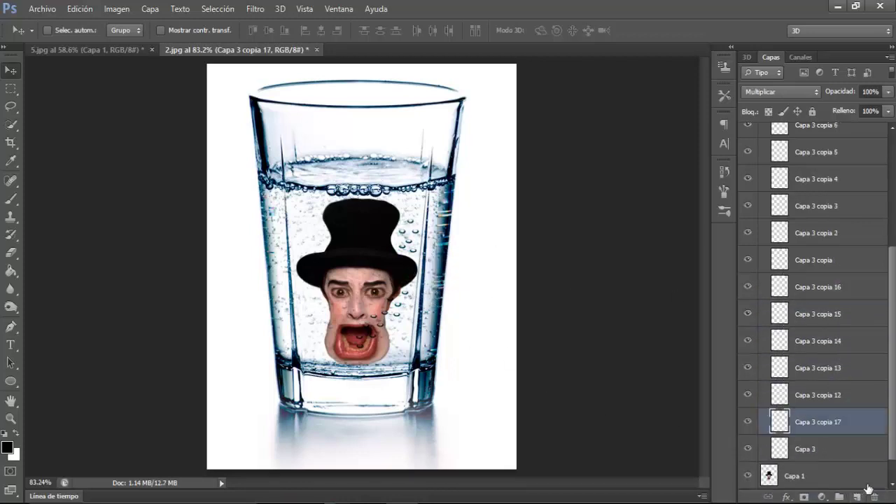
left_click_drag(496, 314, 404, 242)
left_click_drag(829, 437, 857, 496)
left_click_drag(408, 245, 408, 266)
left_click_drag(829, 421, 857, 496)
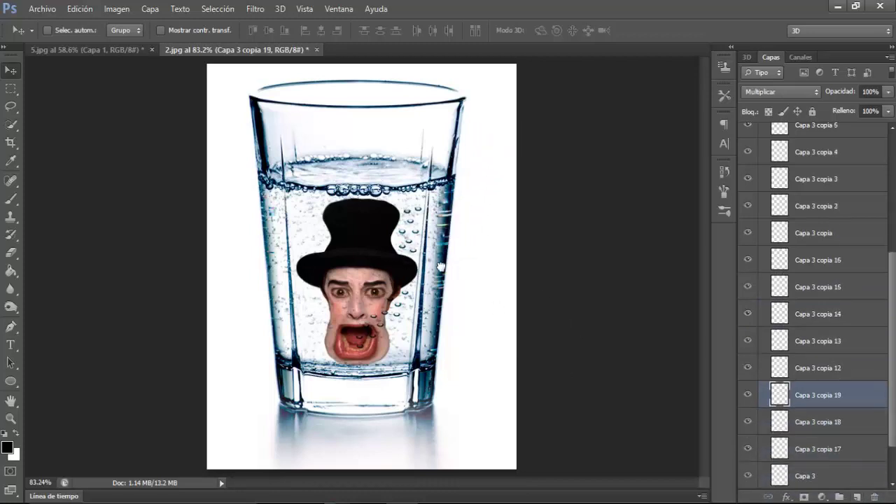
left_click_drag(428, 270, 431, 249)
left_click_drag(845, 394, 857, 496)
left_click_drag(421, 286, 424, 255)
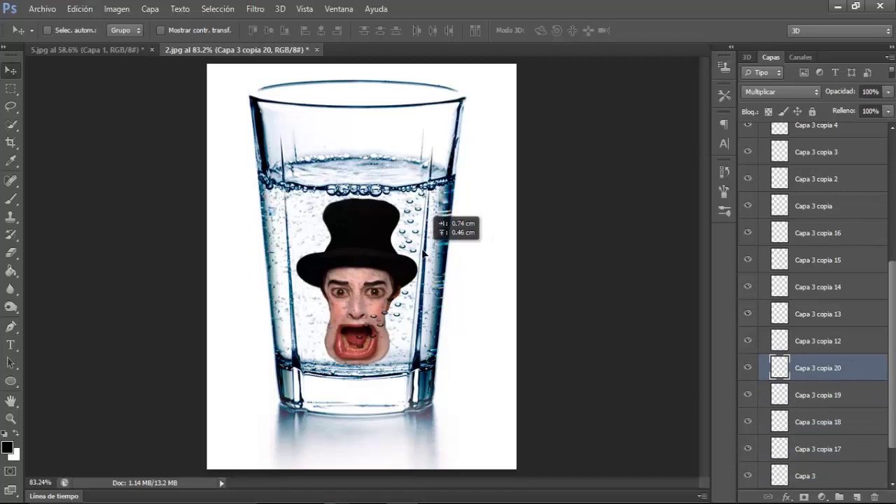
left_click_drag(894, 323, 880, 178)
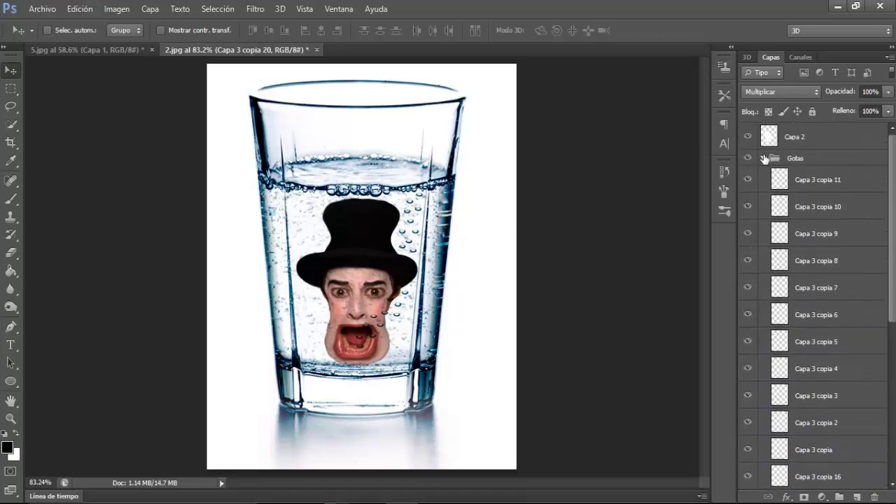
Collapse the visible Gotas group and select Capa 2 to add an adjustment layer above it.
left_click(764, 159)
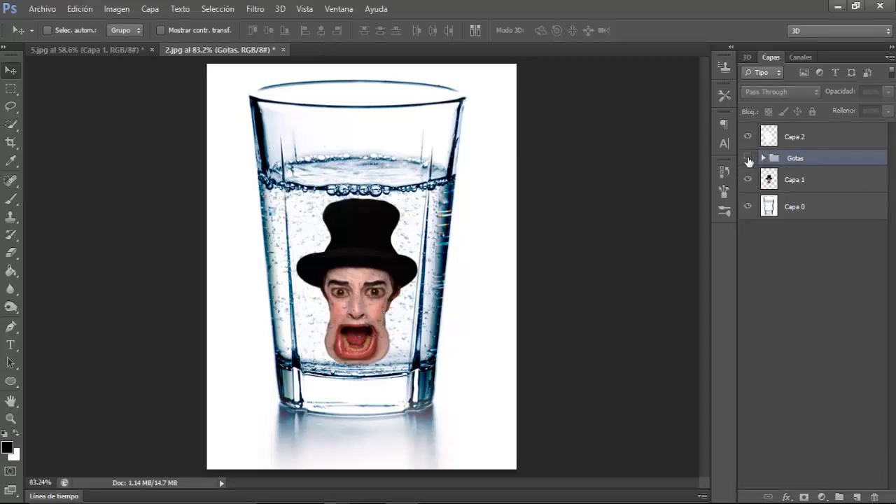
left_click(747, 159)
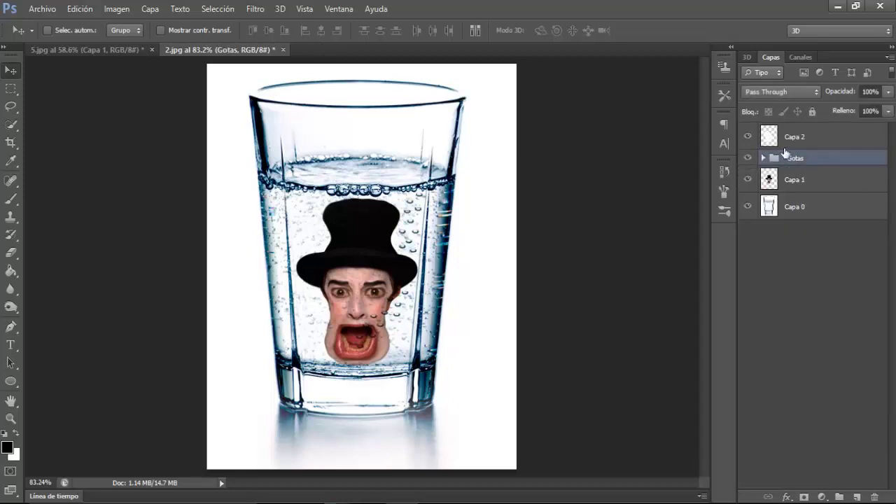
left_click(804, 143)
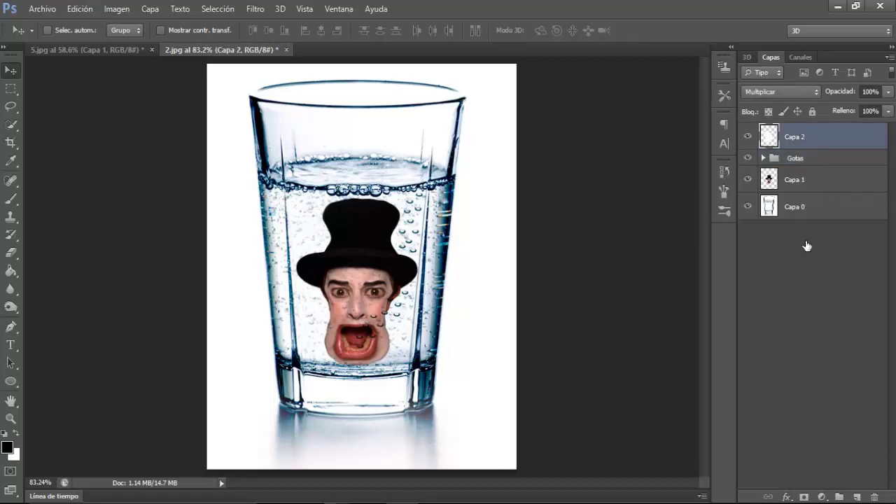
left_click(824, 496)
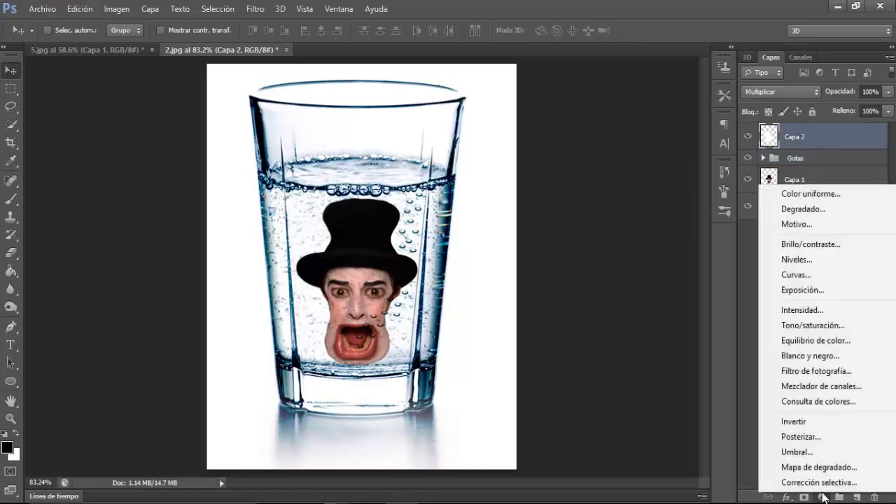
Add a Mapa de degradado layer and load the Motivos de ruido gradient set.
left_click(816, 467)
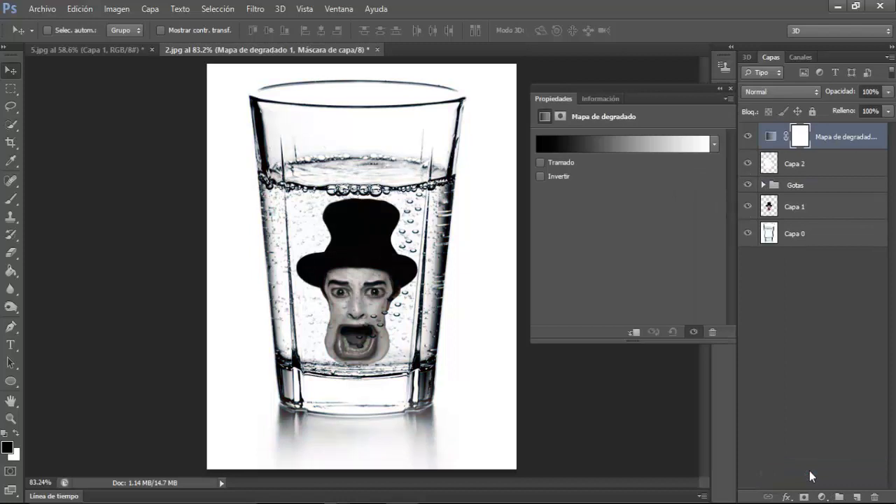
left_click(620, 148)
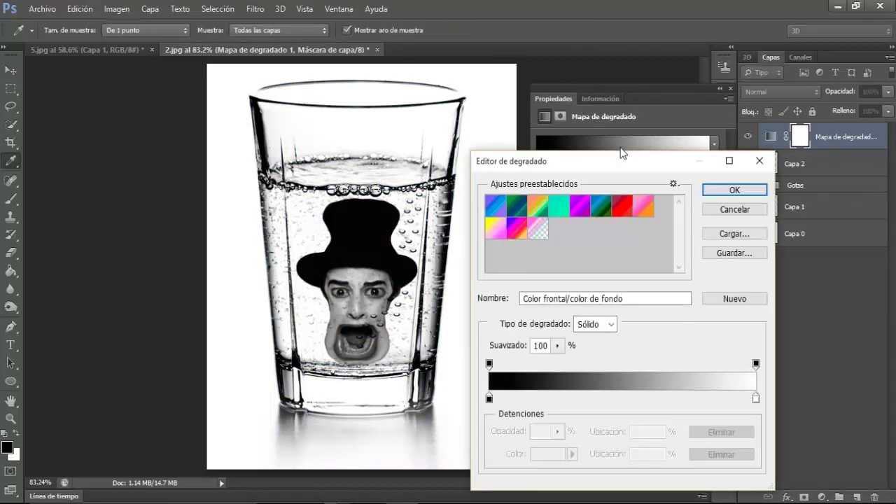
left_click(674, 184)
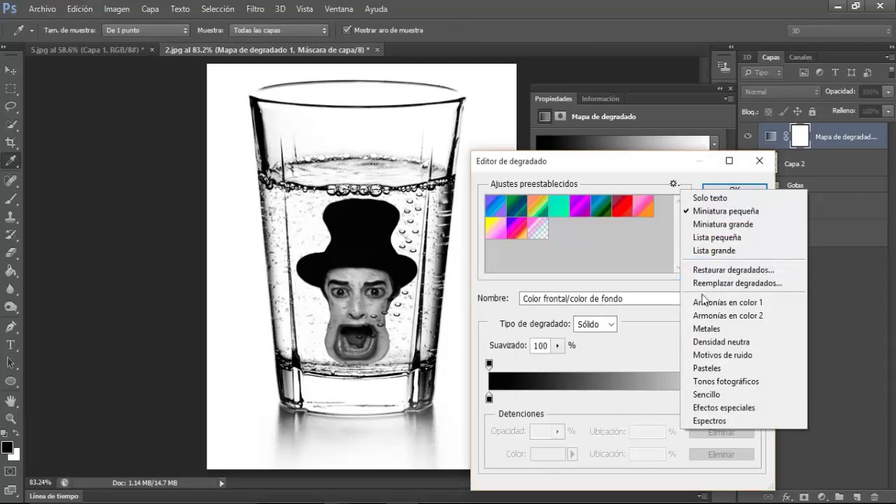
left_click(710, 353)
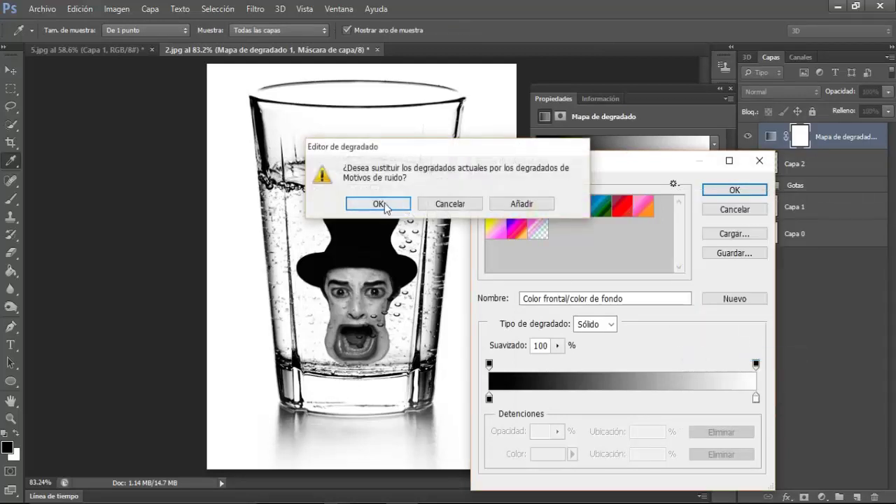
left_click(386, 208)
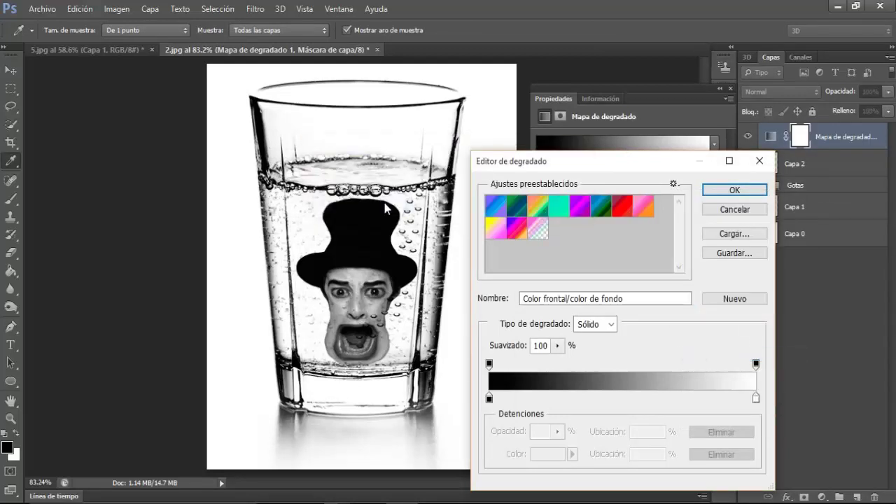
Compare several noise gradients and apply Azules to the gradient map.
left_click(498, 202)
left_click(521, 211)
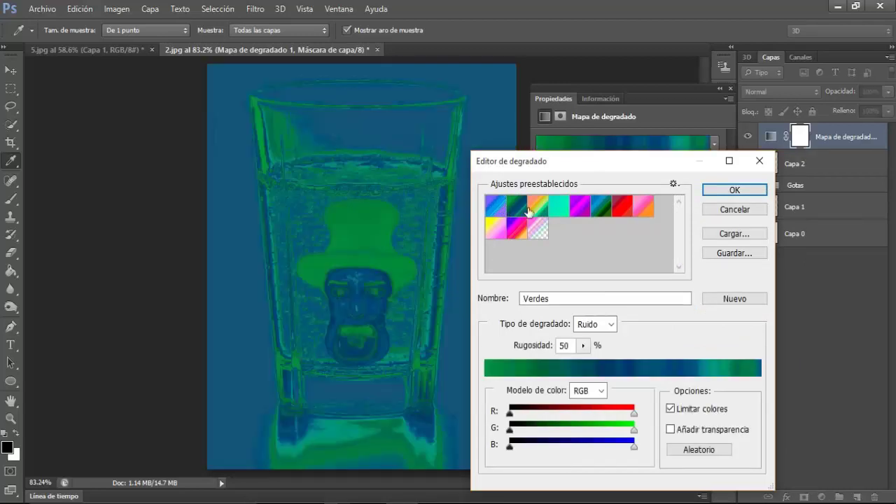
left_click(535, 211)
left_click(558, 206)
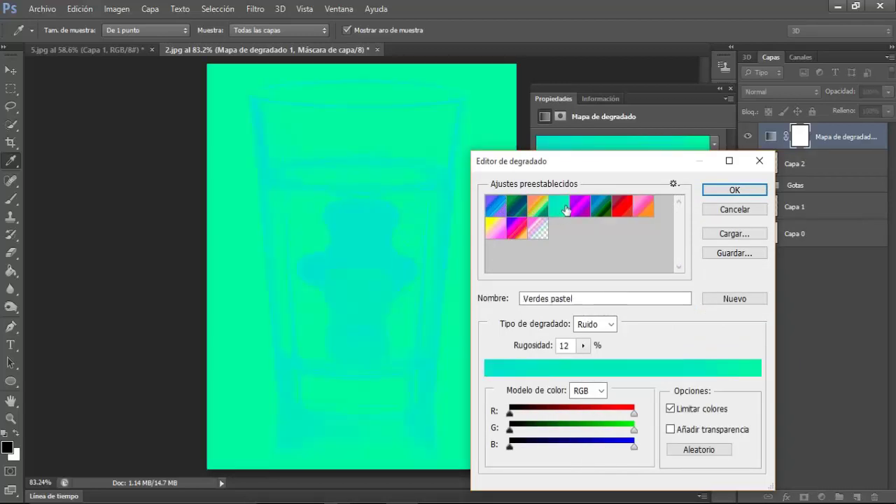
left_click(493, 209)
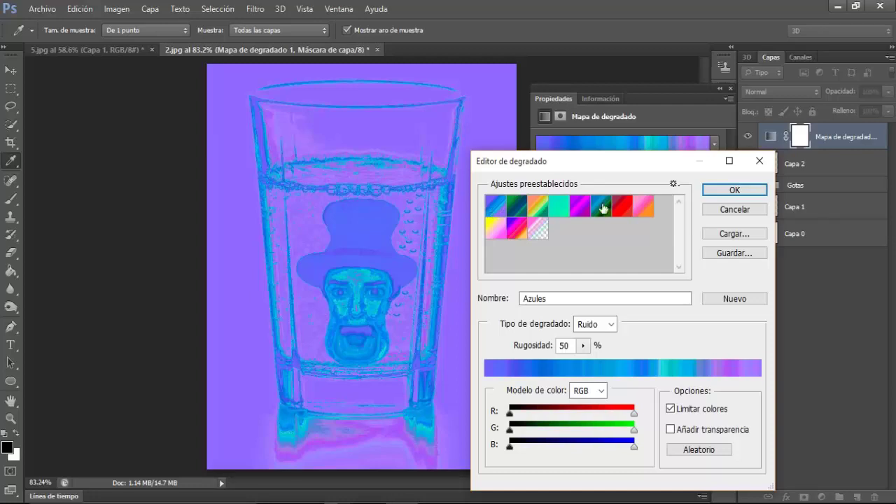
left_click(728, 189)
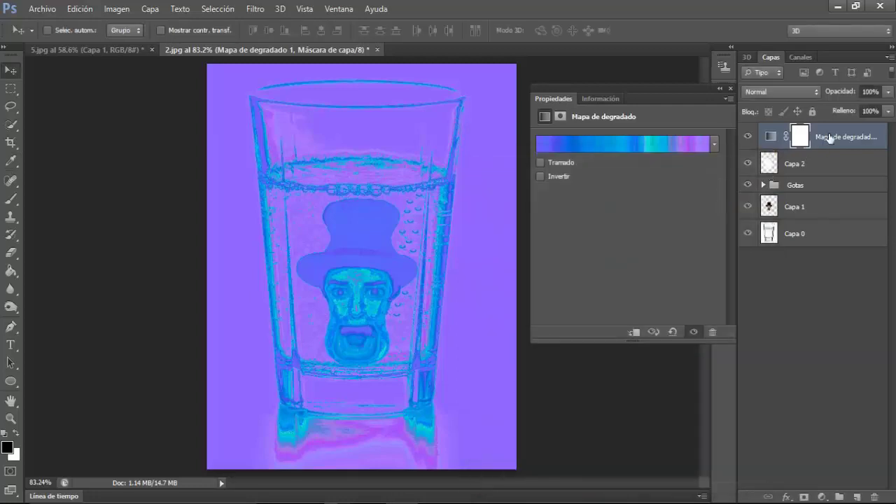
left_click(781, 91)
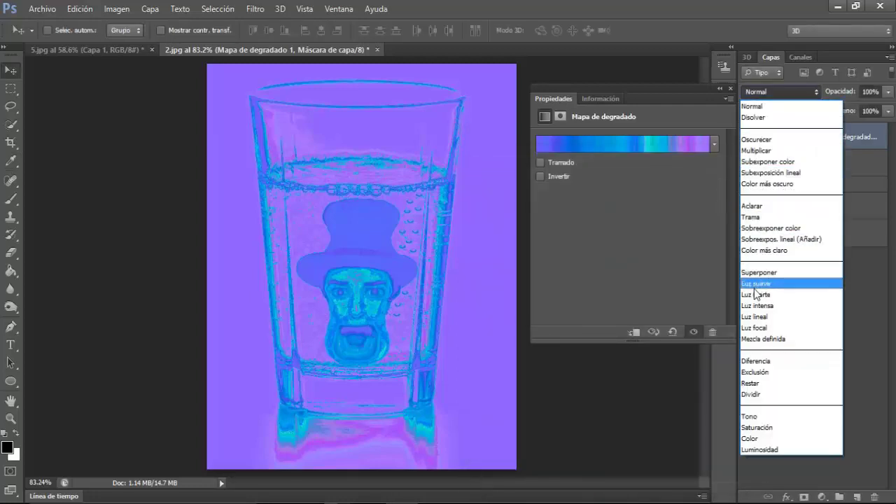
Set the gradient map to Luz suave at about 28% opacity, then toggle it to compare.
left_click(754, 287)
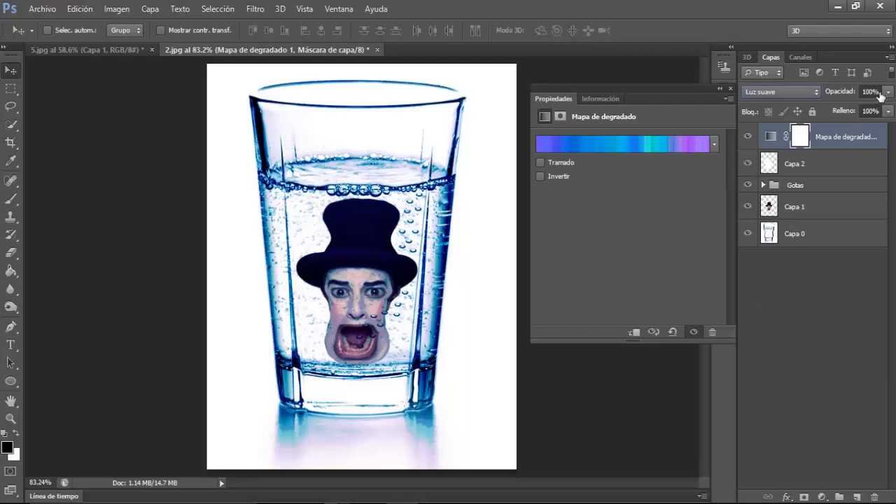
mouse_move(883, 97)
left_mouse_down()
mouse_move(827, 98)
mouse_move(839, 98)
left_mouse_up()
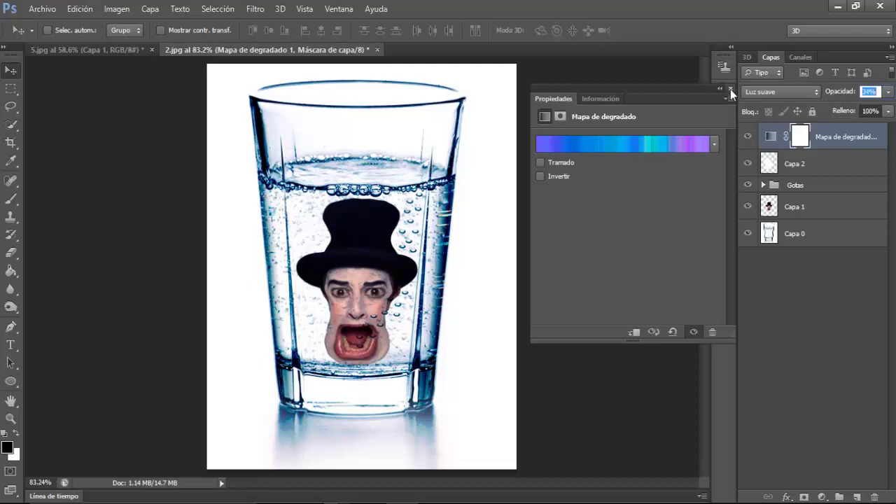
left_click_drag(838, 95, 830, 97)
left_click(729, 89)
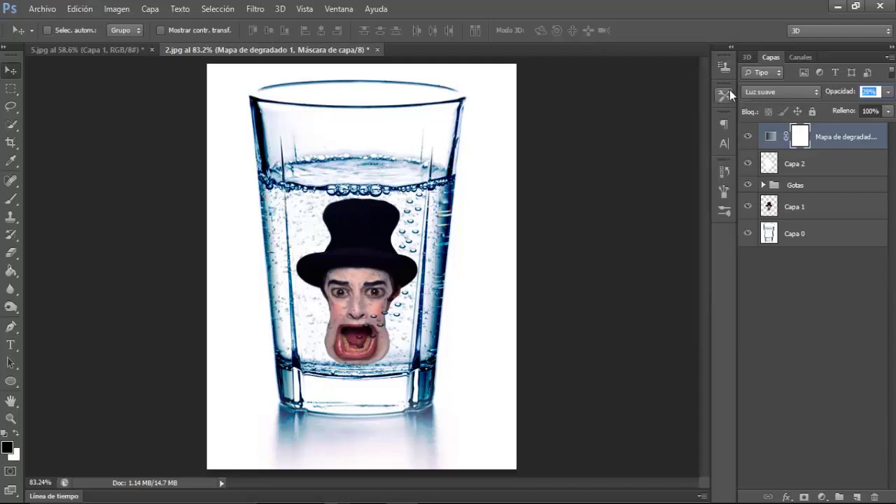
left_click(748, 137)
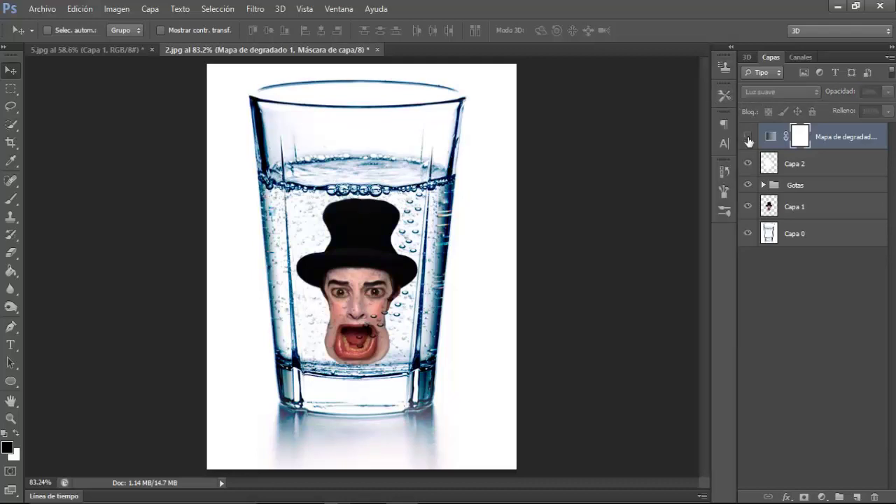
left_click(747, 137)
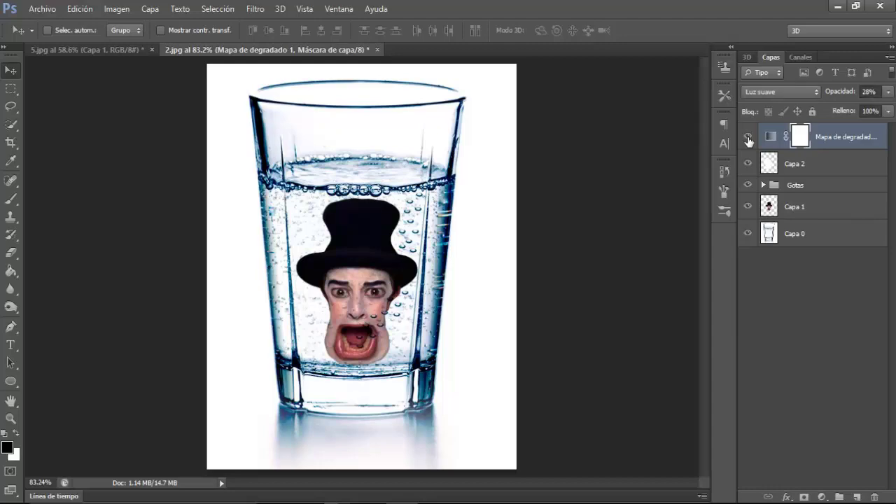